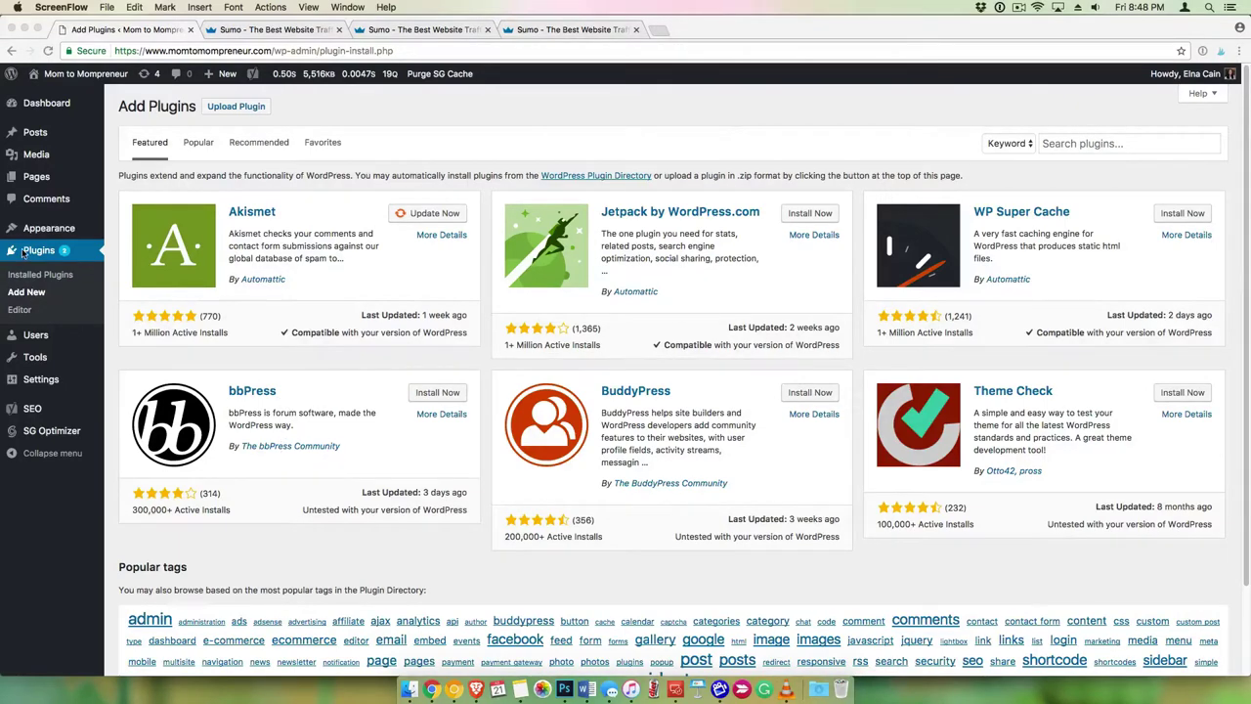
Search the plugin directory for "sumo", and install and activate SumoMe's "Free Tools to Automate Your Site Growth" plugin.
click(24, 292)
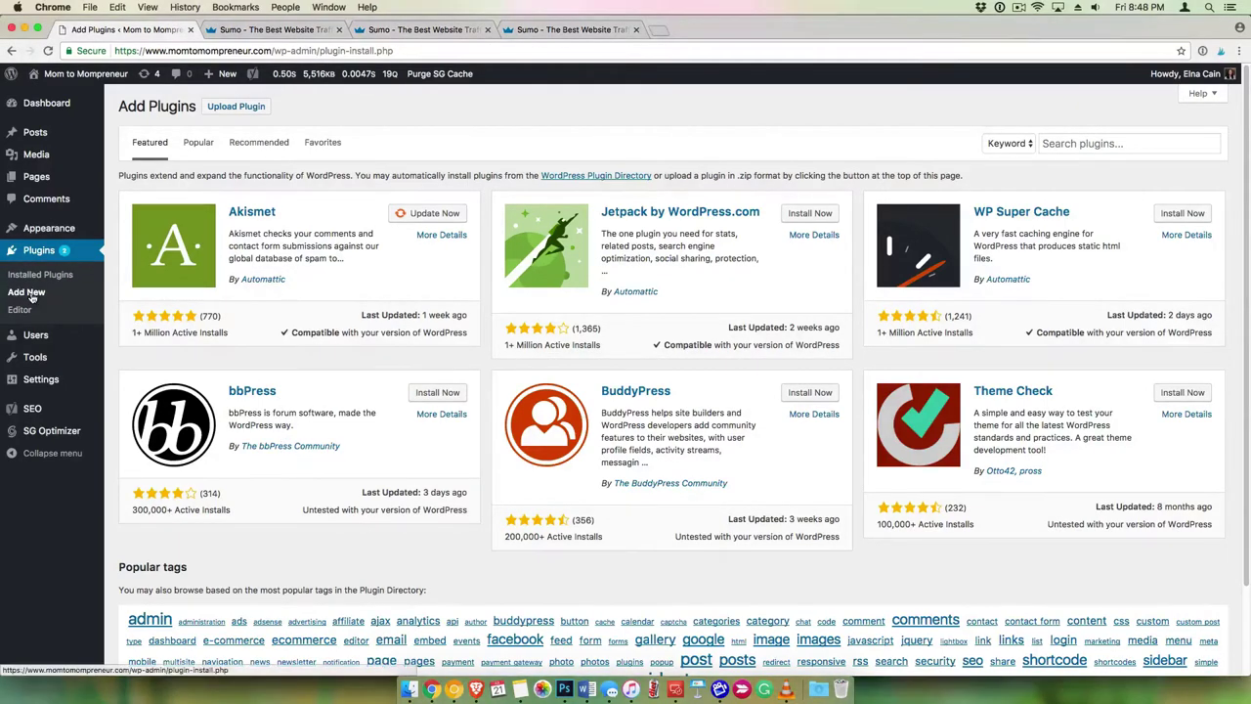
click(1102, 146)
text(su)
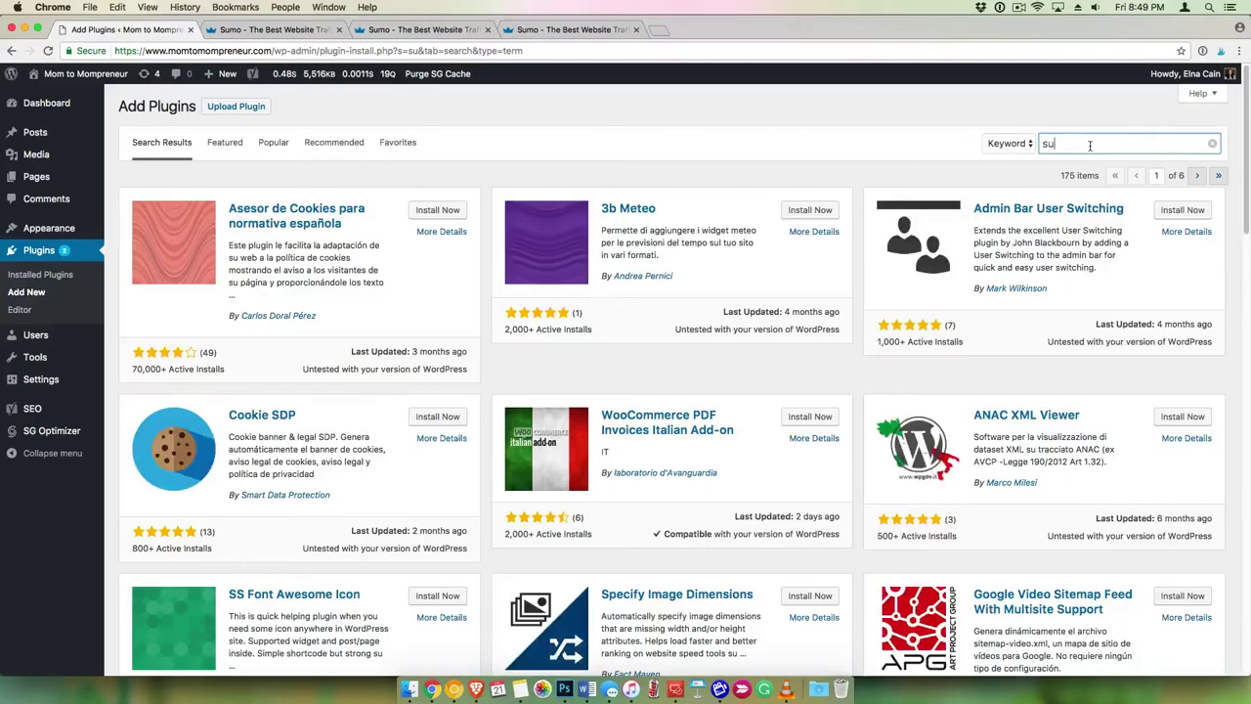
text(mo)
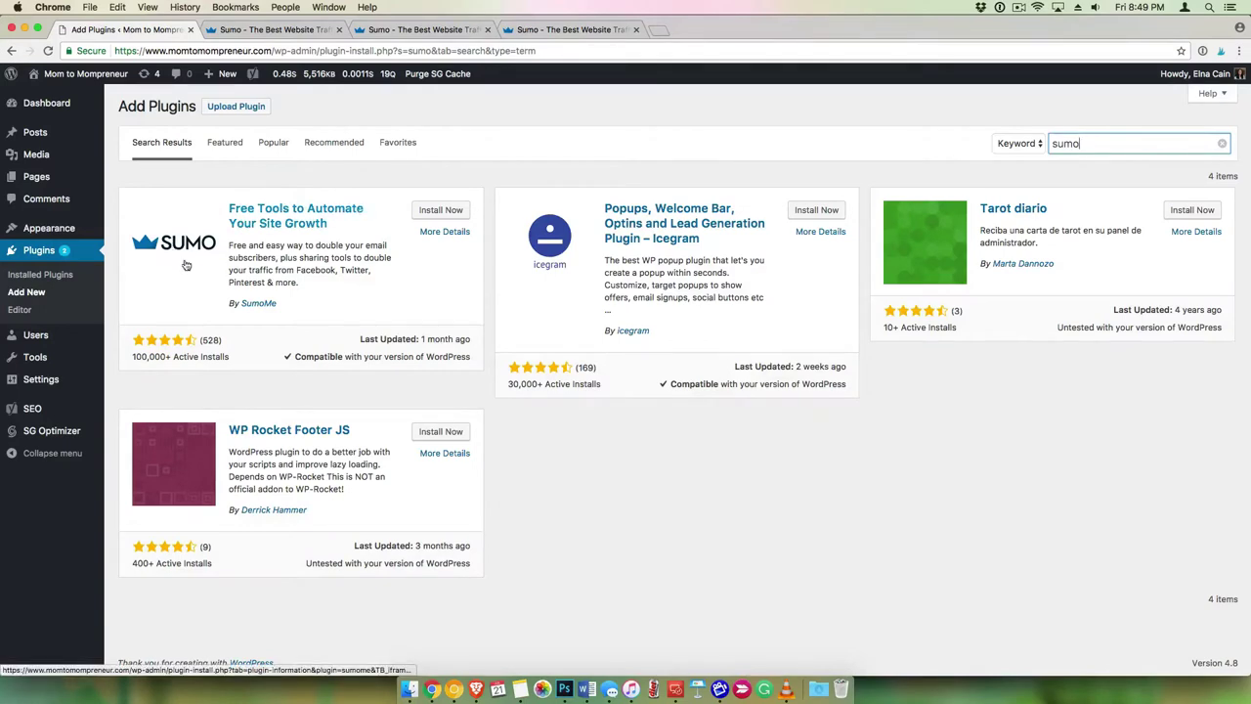
click(458, 211)
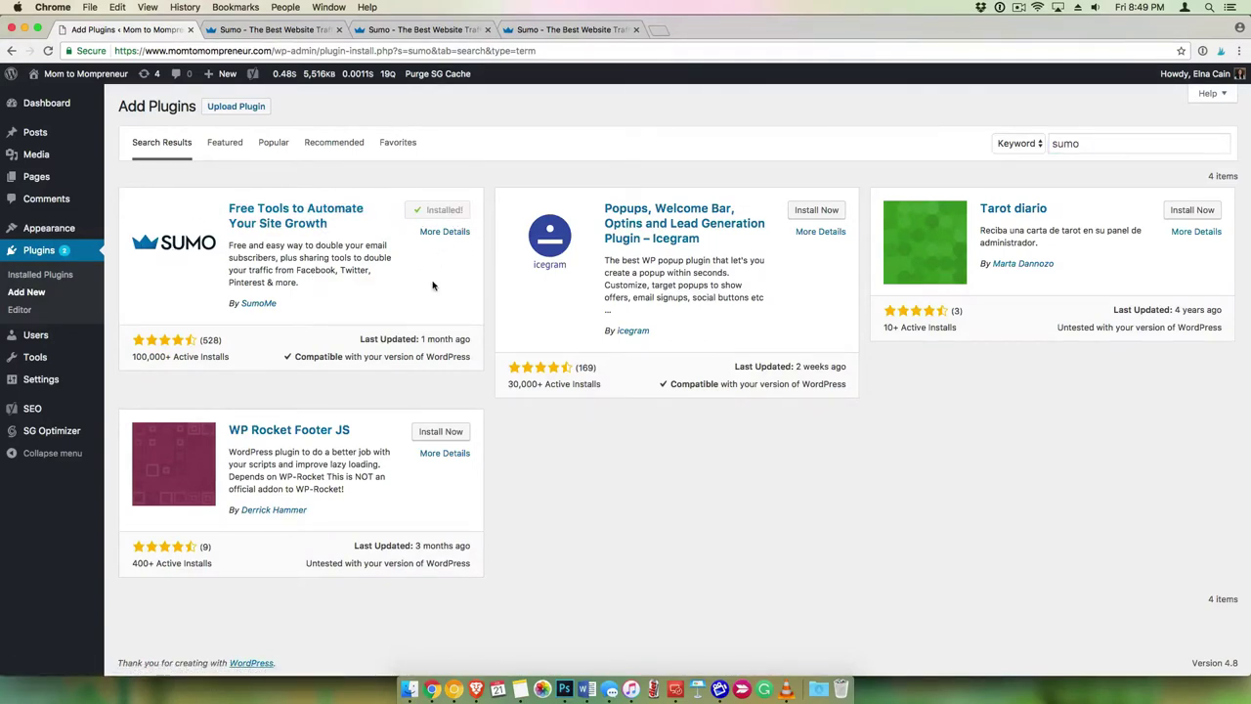
click(448, 211)
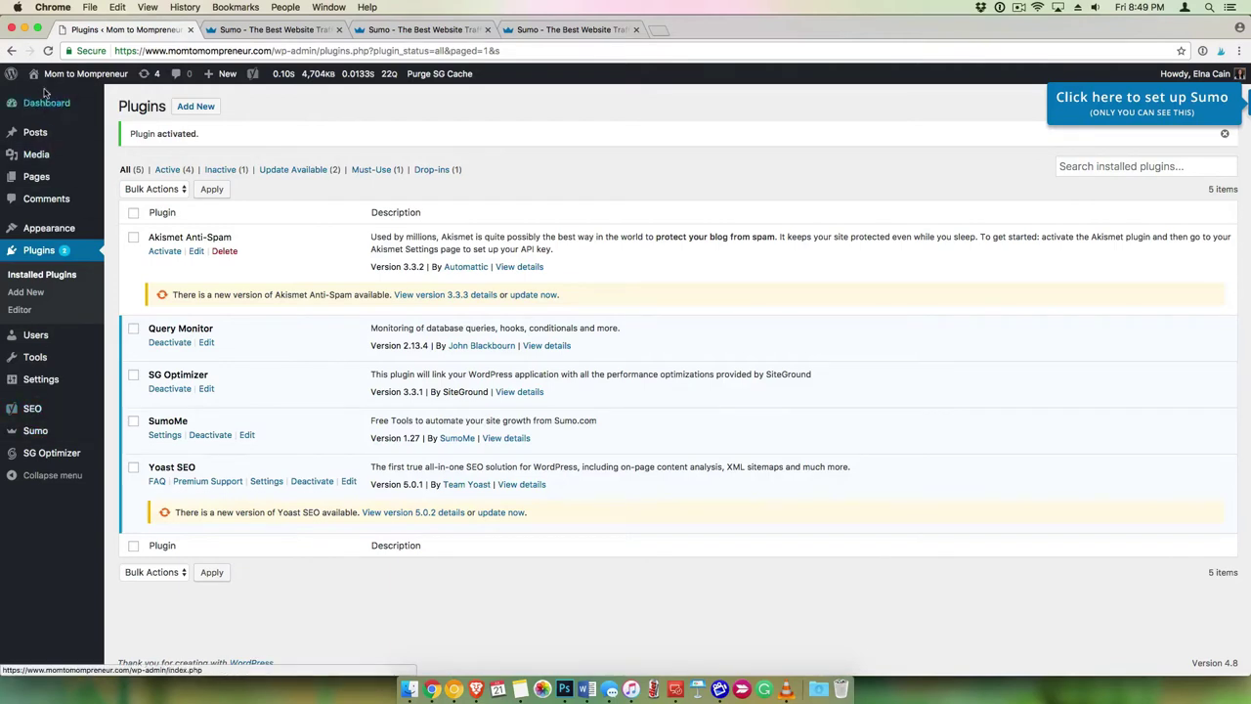
Log in to the existing Sumo account from the plugin's setup page with the account password, declining to save the login in 1Password.
click(39, 432)
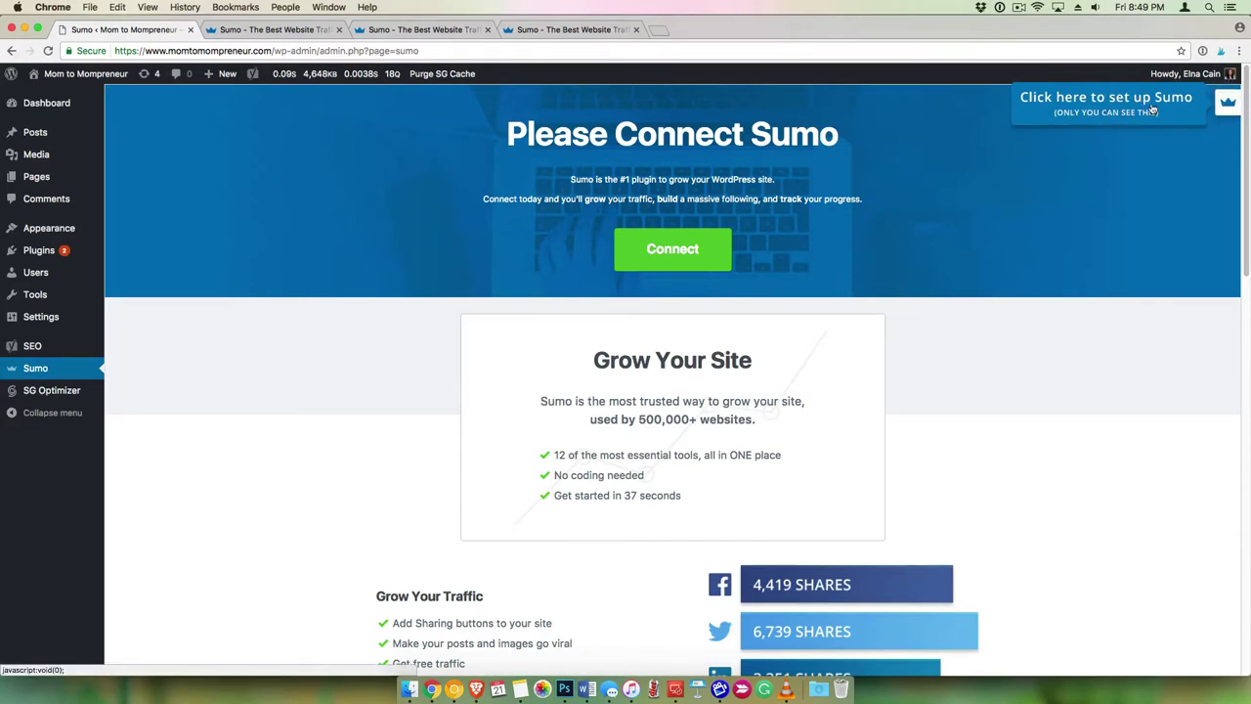
click(1106, 110)
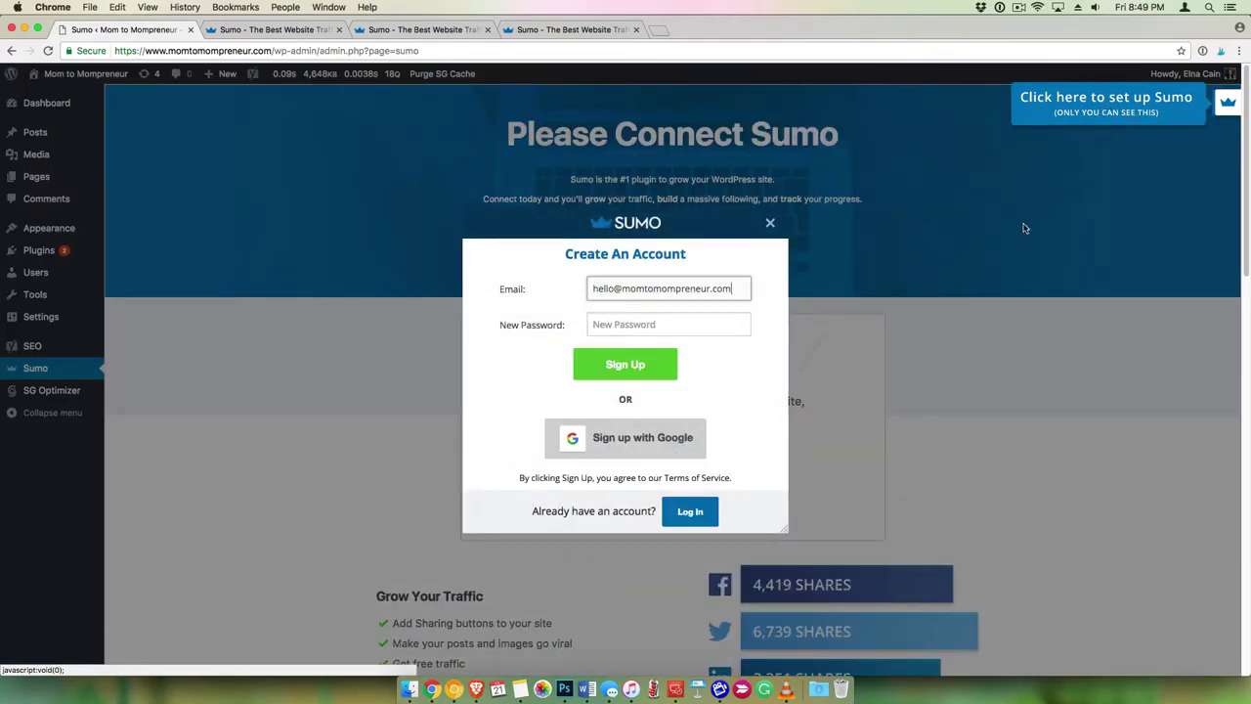
click(692, 513)
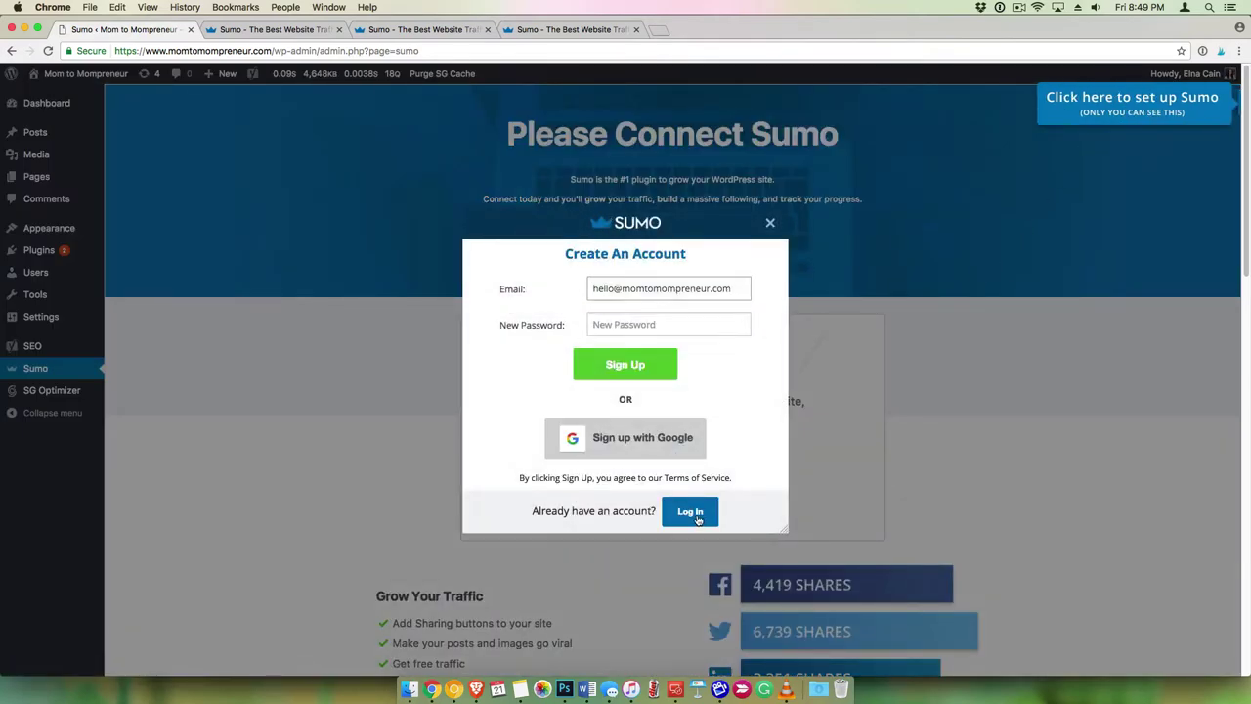
click(646, 330)
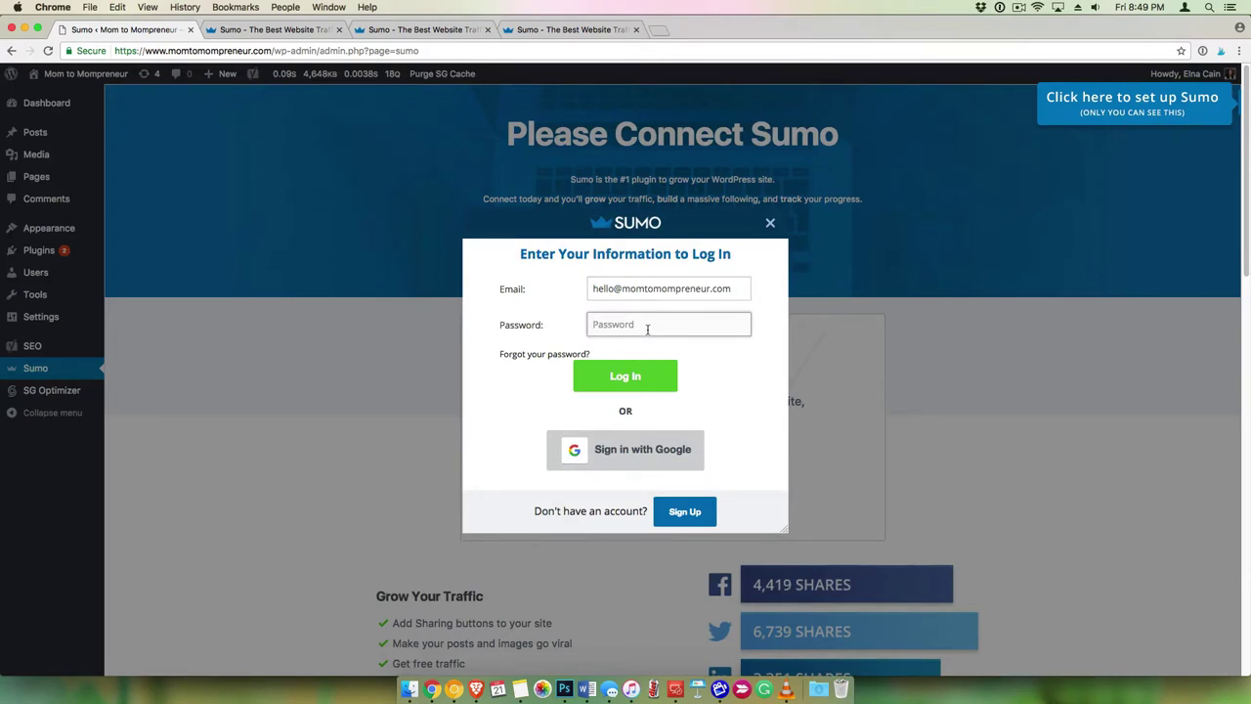
text(a••)
click(616, 377)
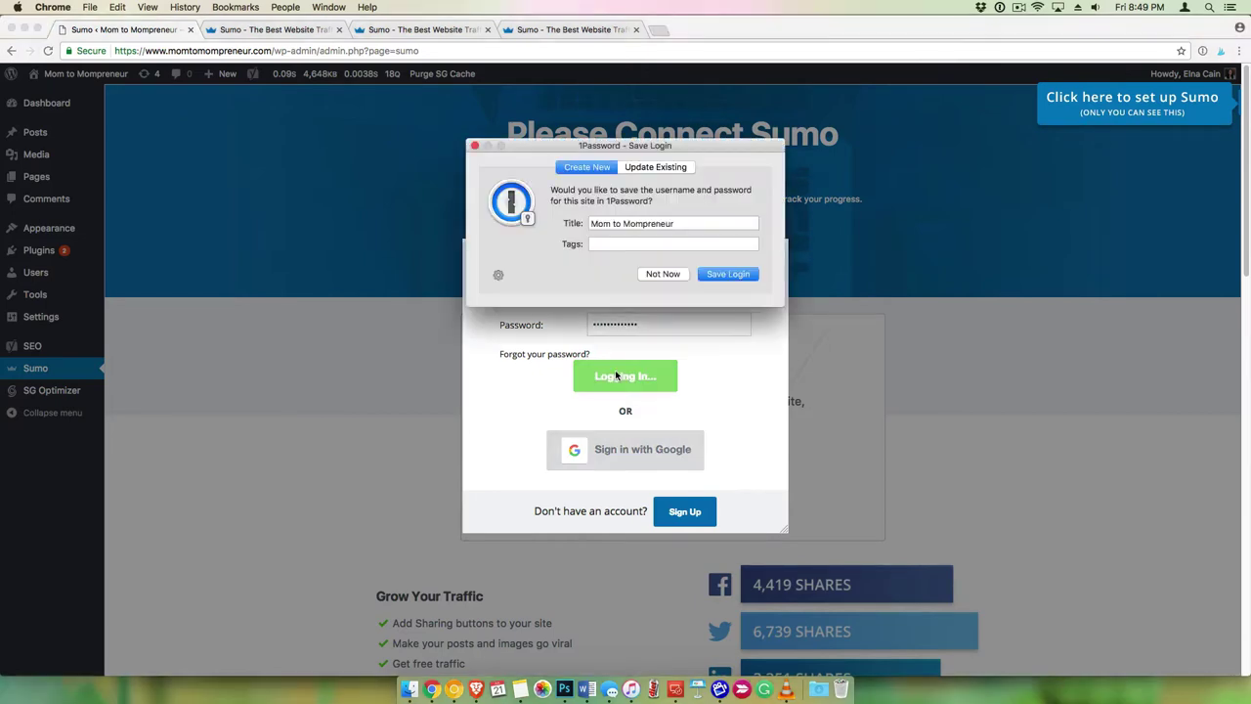
click(672, 278)
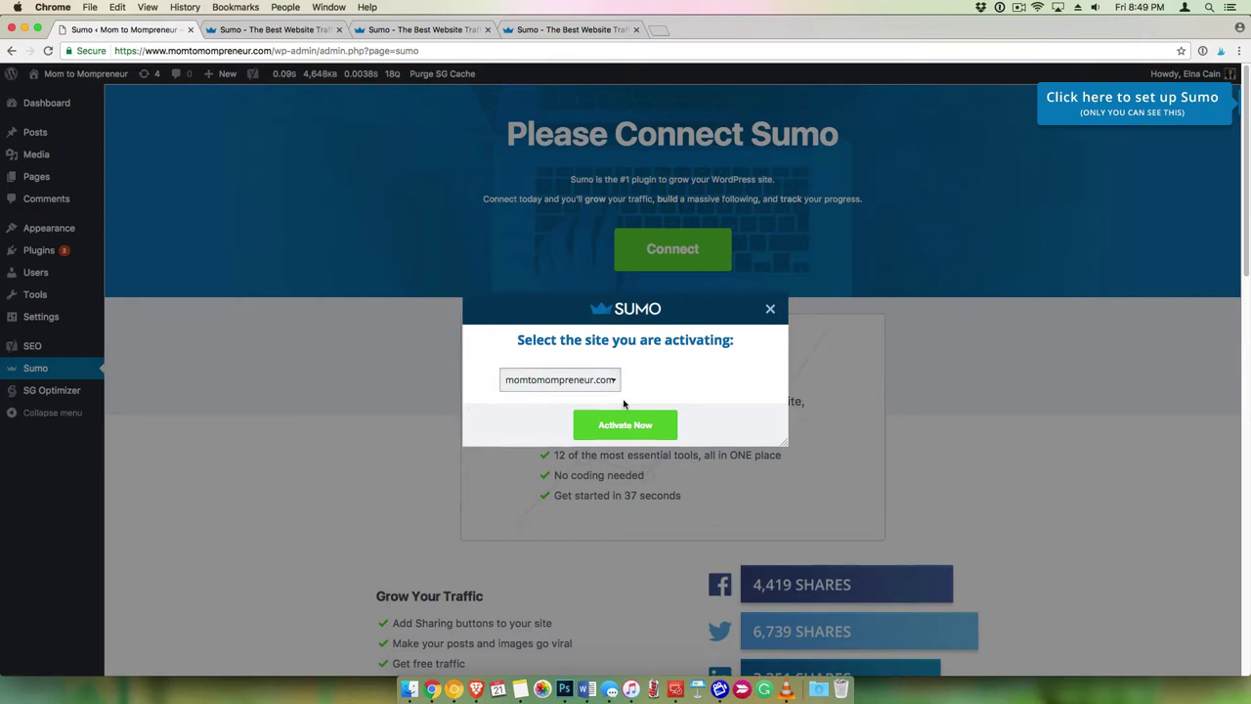
Activate Sumo for momtomompreneur.com and turn on List Builder with the free Basic plan.
click(634, 428)
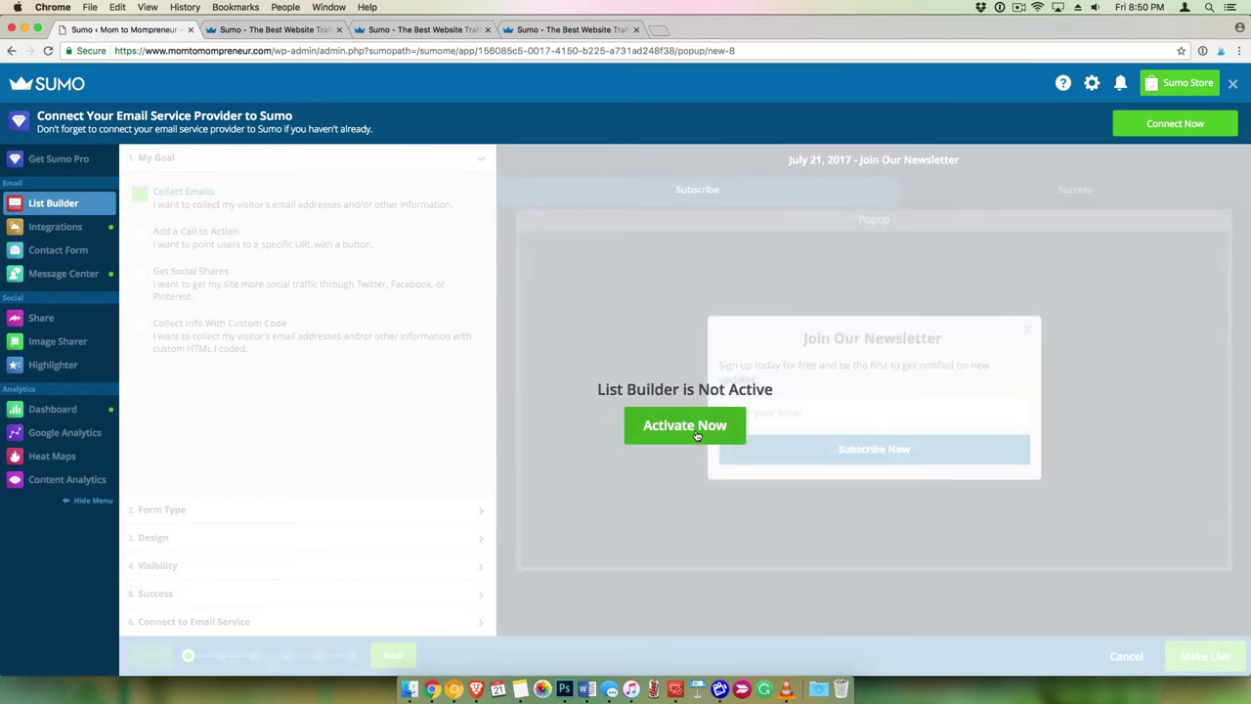
click(696, 430)
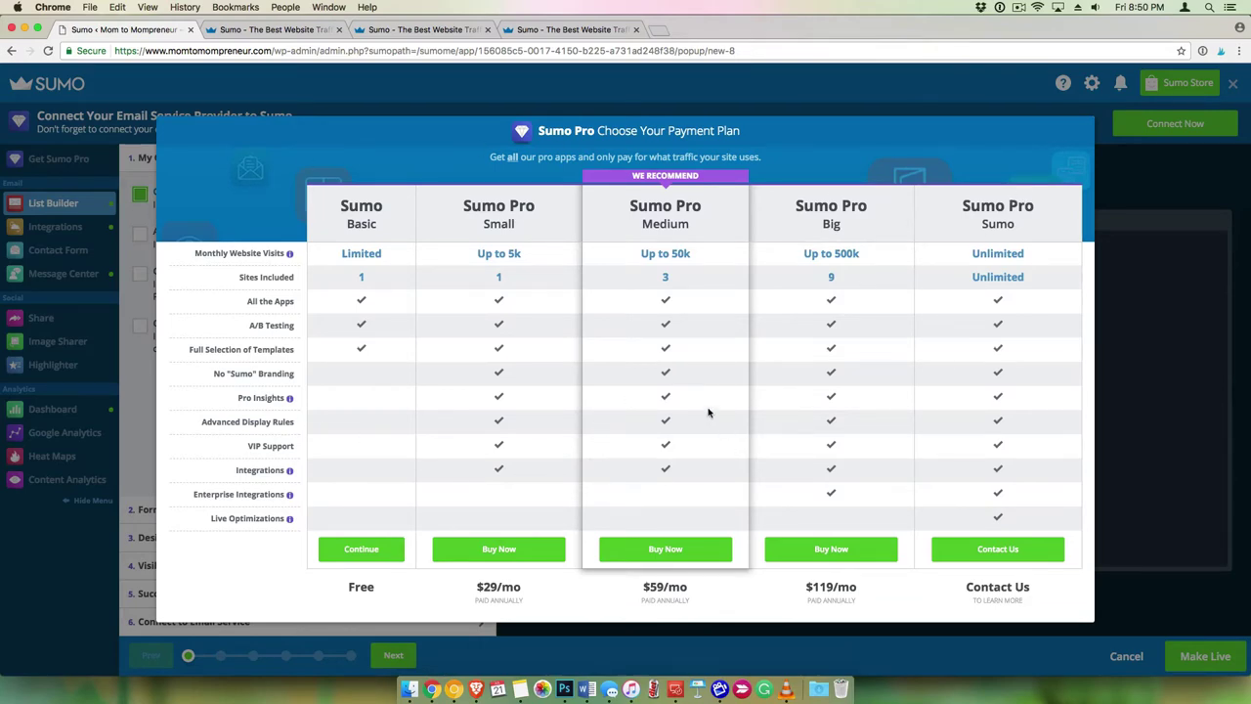
click(361, 550)
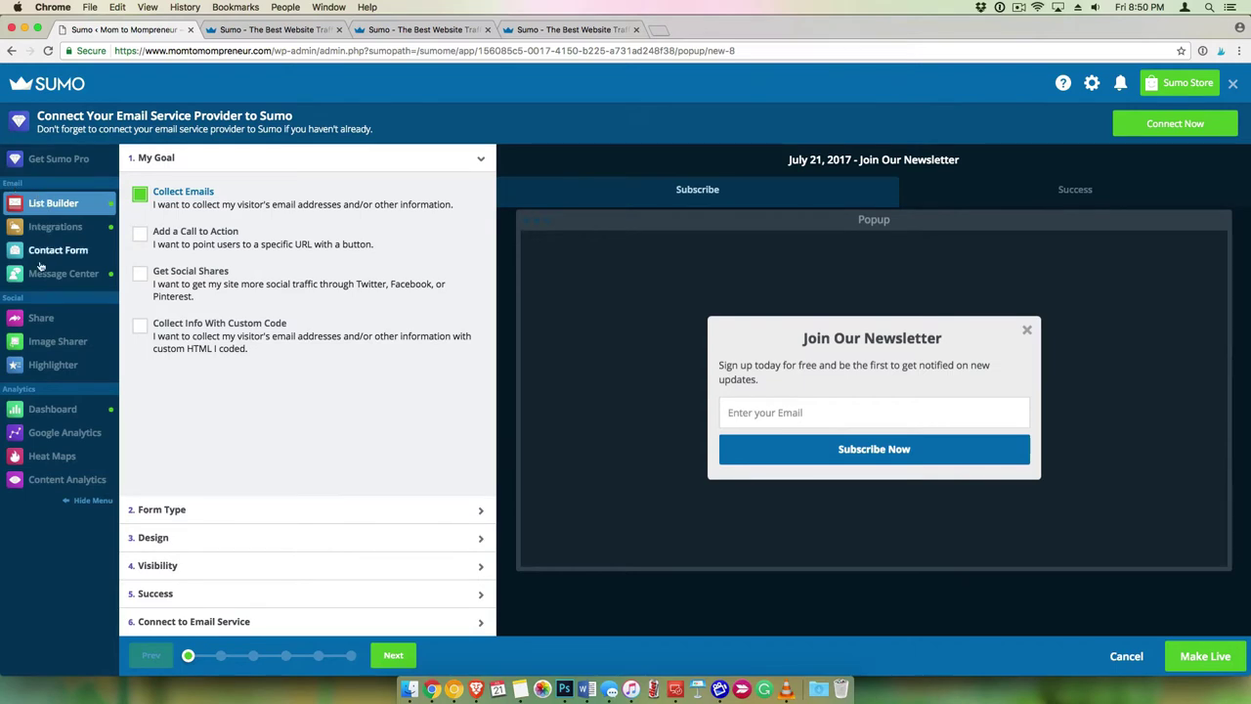
Activate the Share app in Sumo, declining the Facebook connection.
click(40, 318)
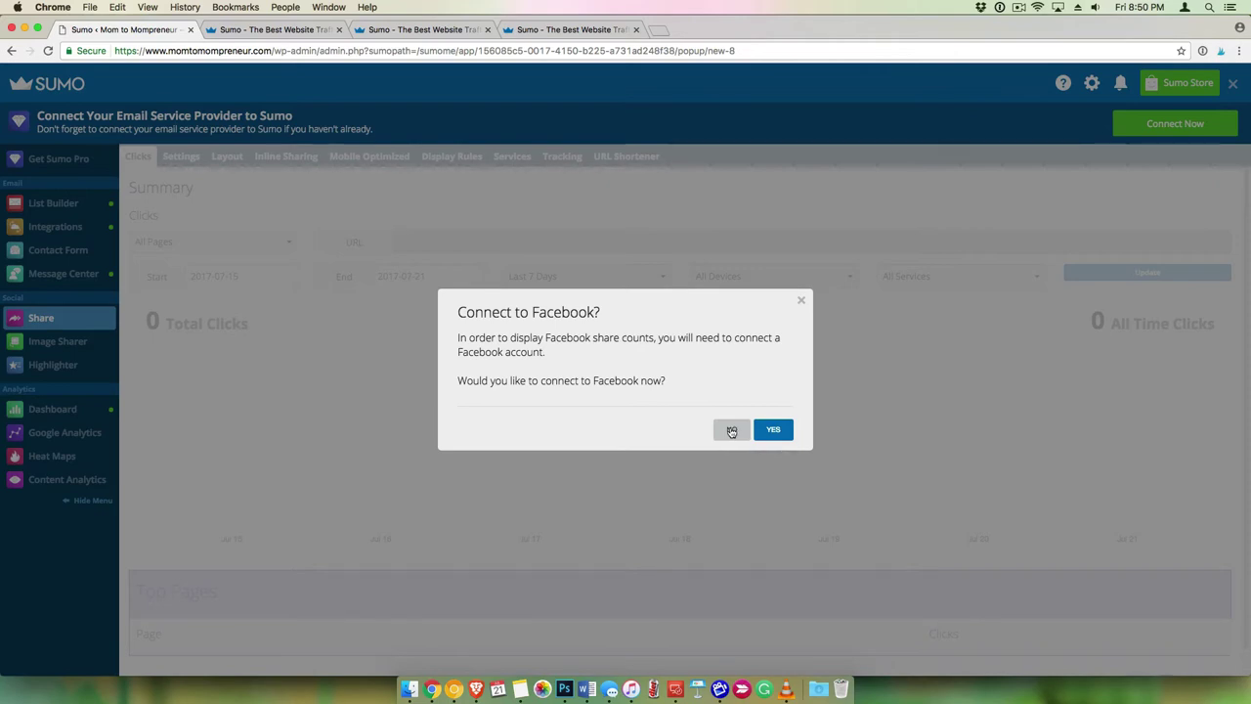
click(731, 431)
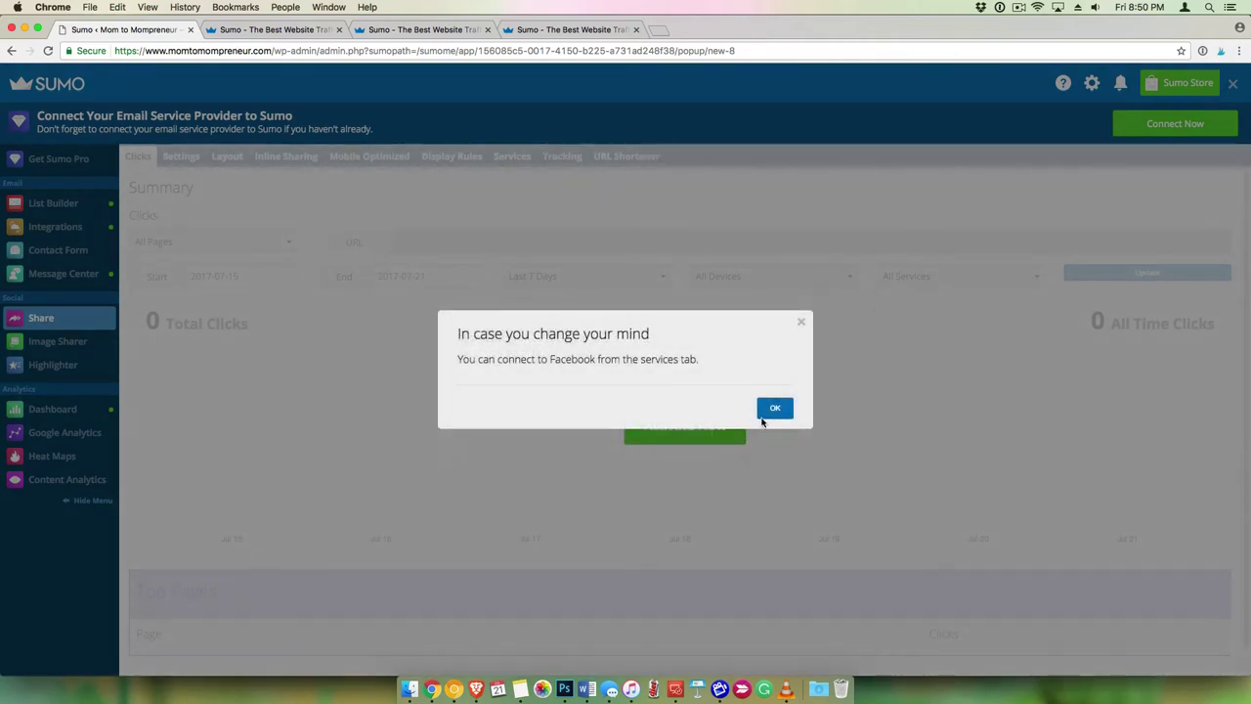
click(775, 409)
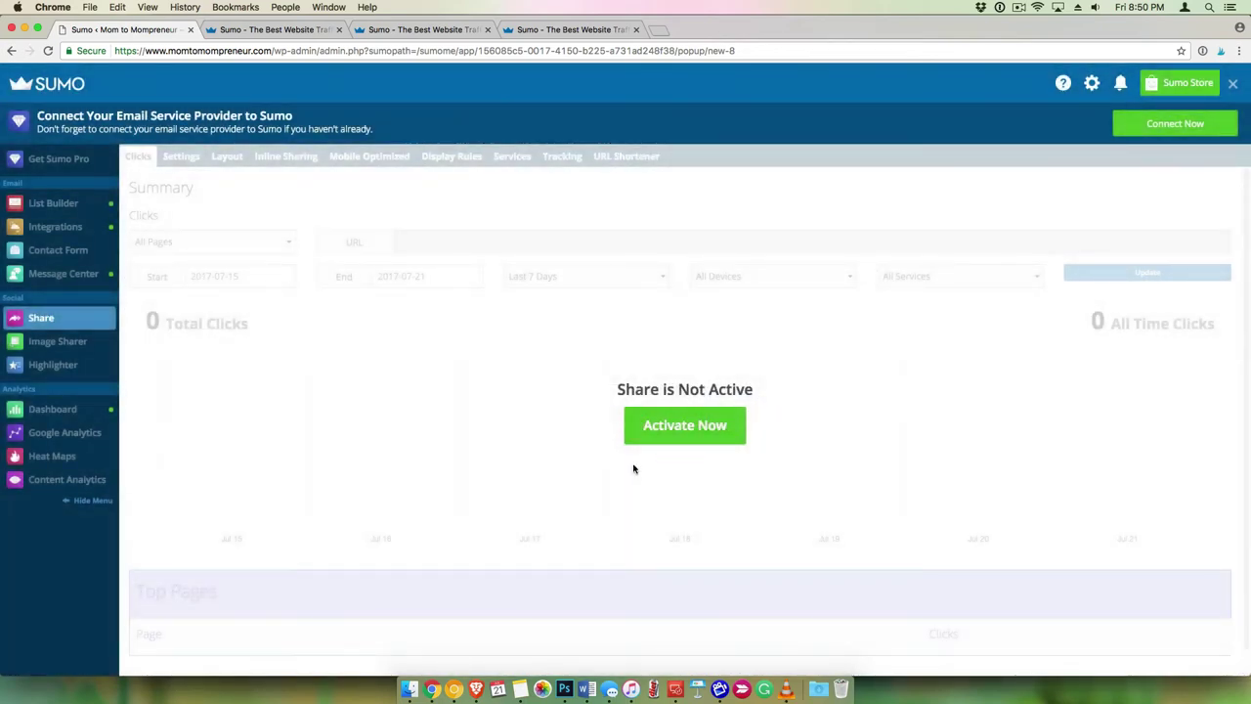
click(670, 439)
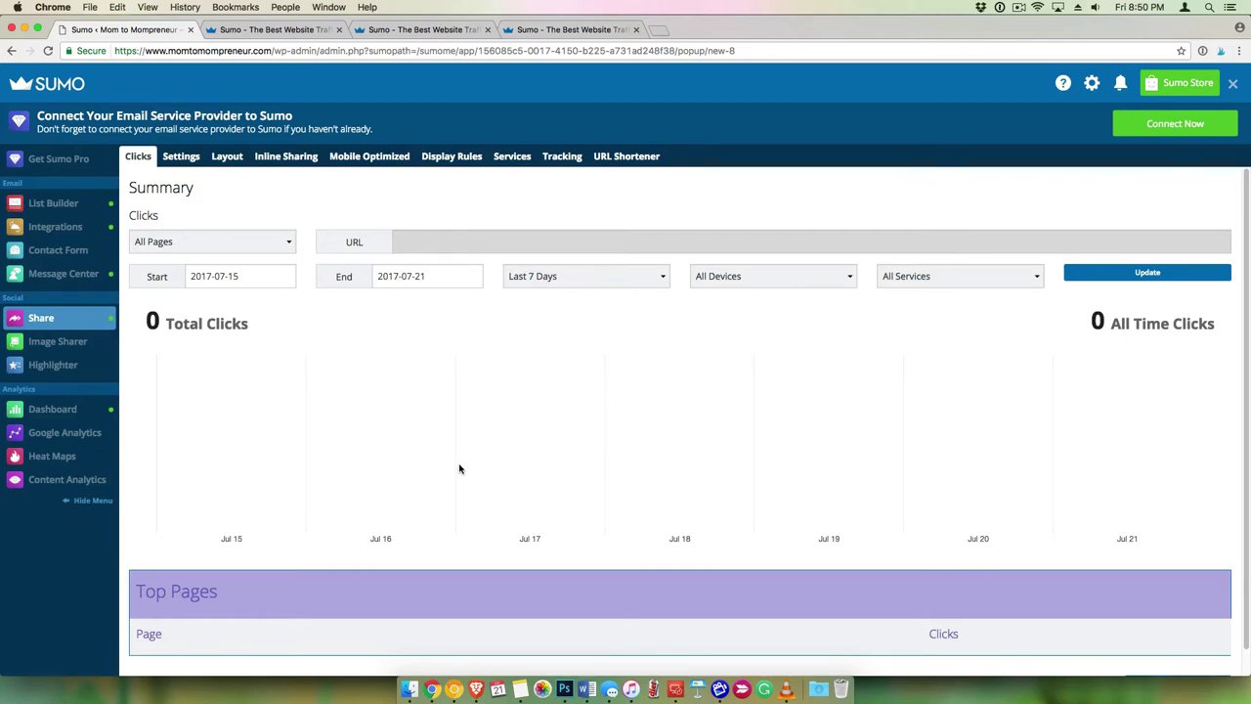
In the Share settings, remove Google+ and Email from the selected services and move Pinterest to the first position.
click(183, 157)
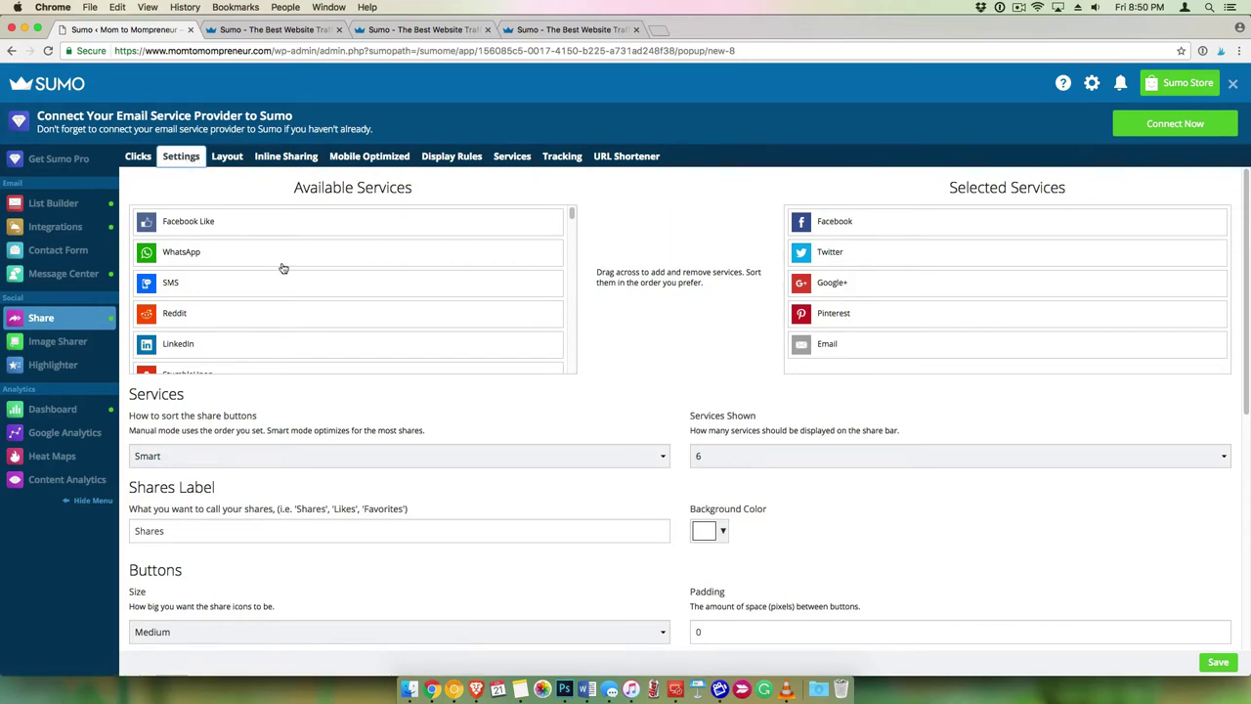
scroll(285, 267, down, 5)
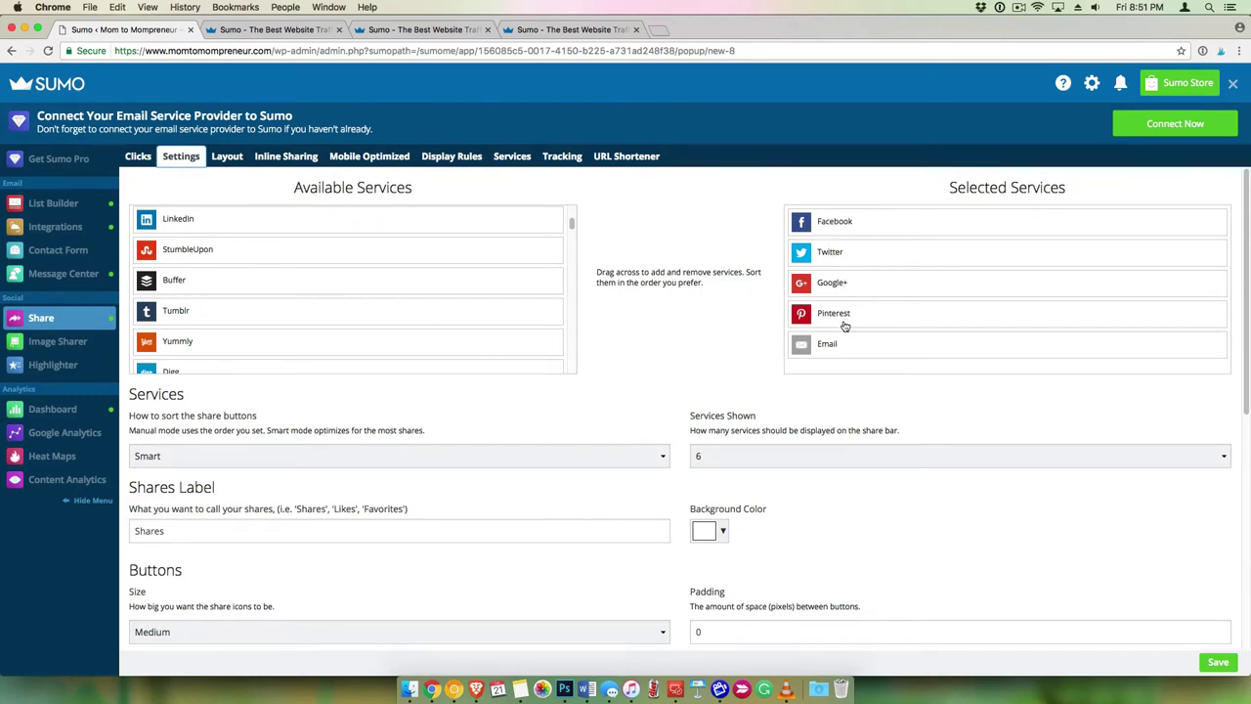
drag(830, 283, 309, 297)
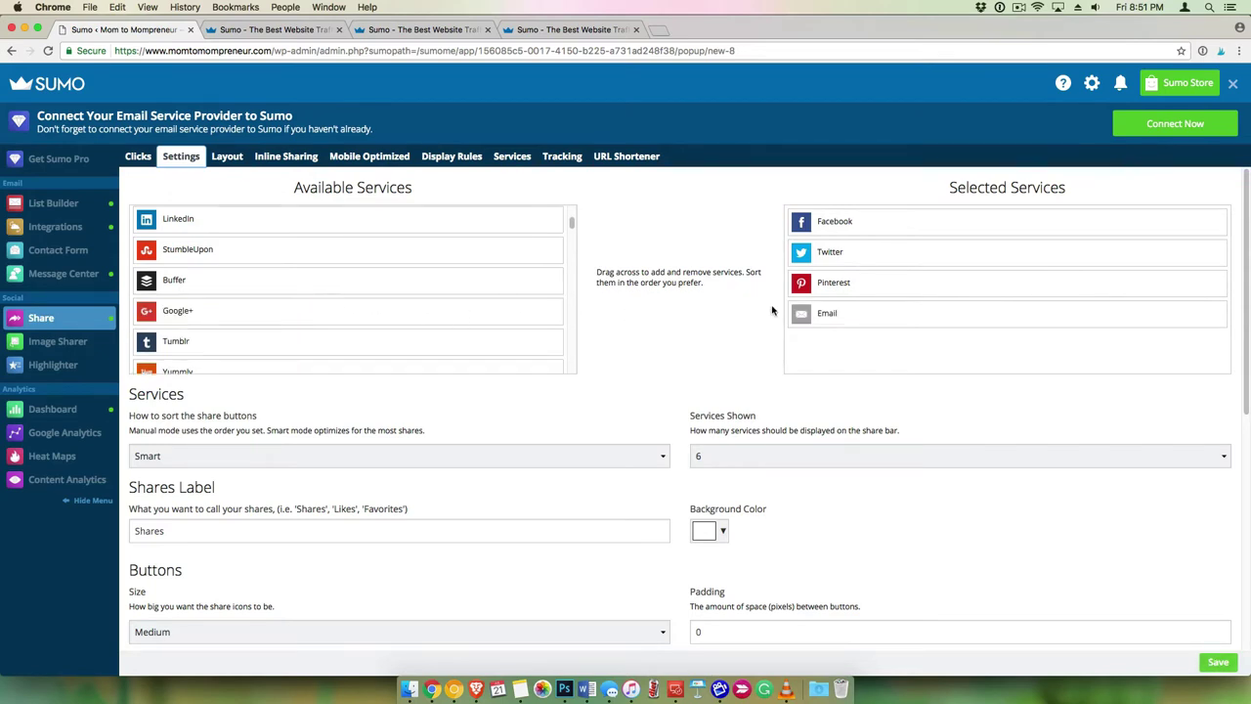
drag(857, 285, 826, 215)
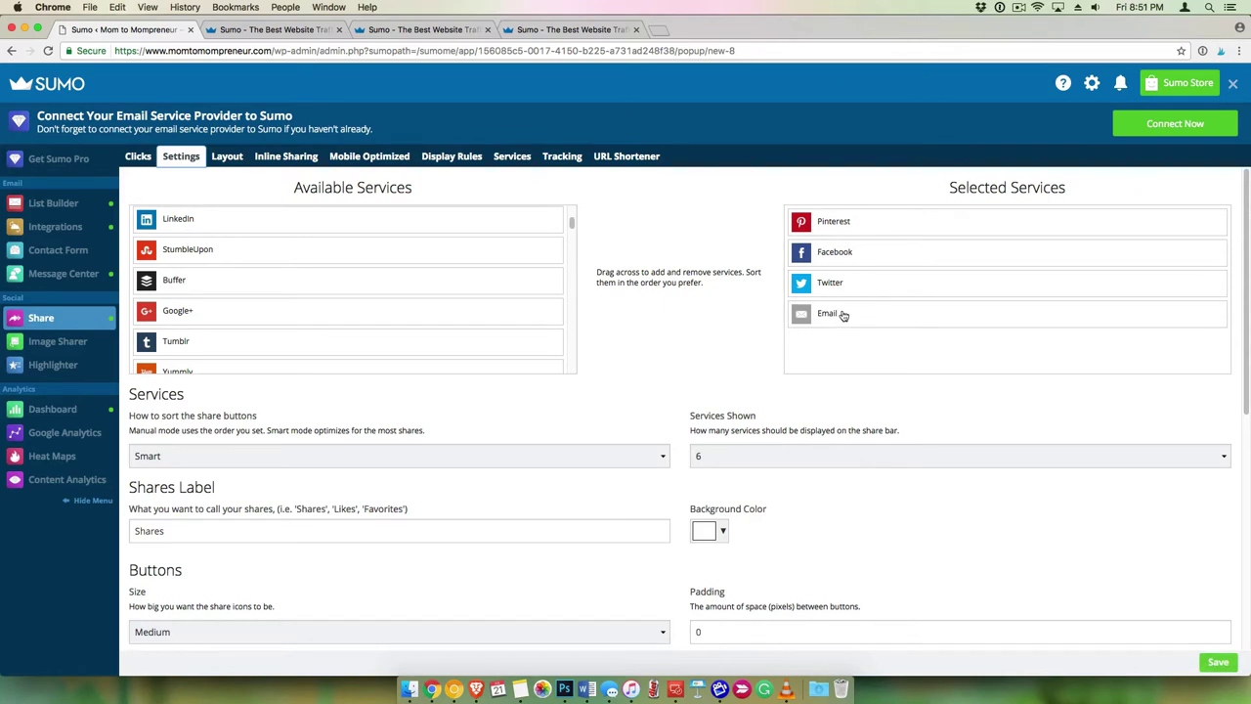
drag(840, 315, 358, 320)
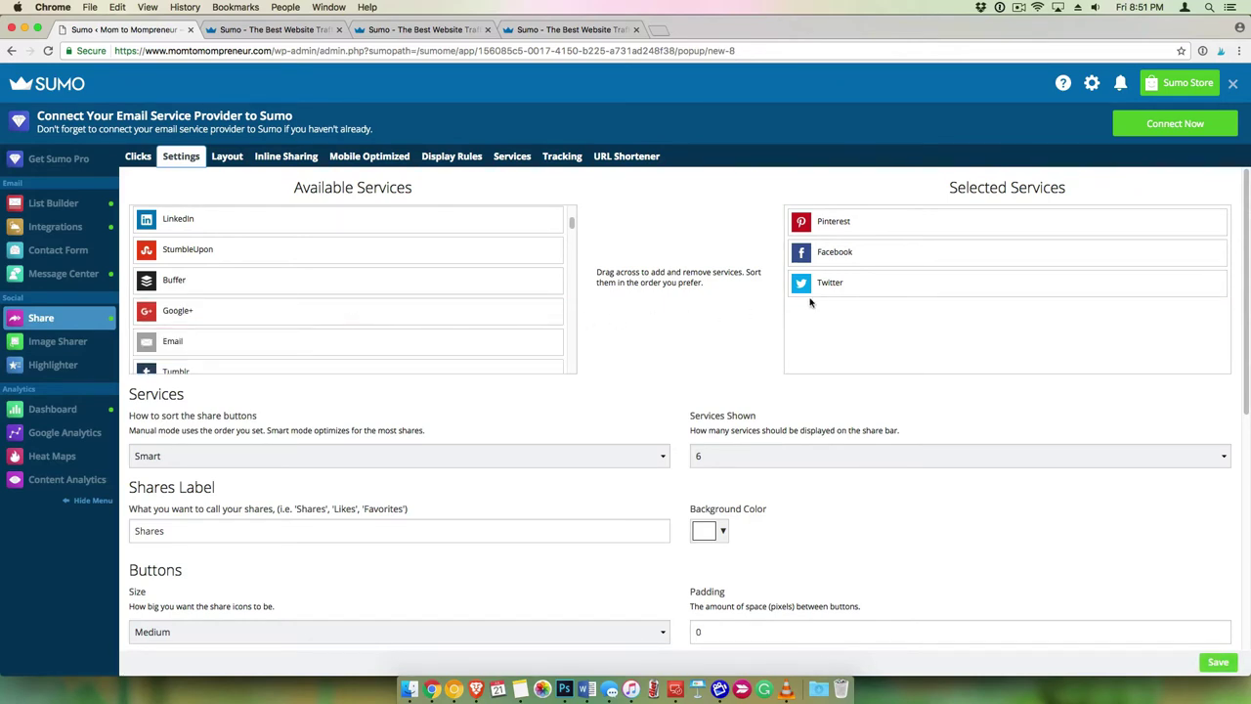
Look through the available share services and add LinkedIn to the selected services below Twitter.
scroll(259, 287, down, 2)
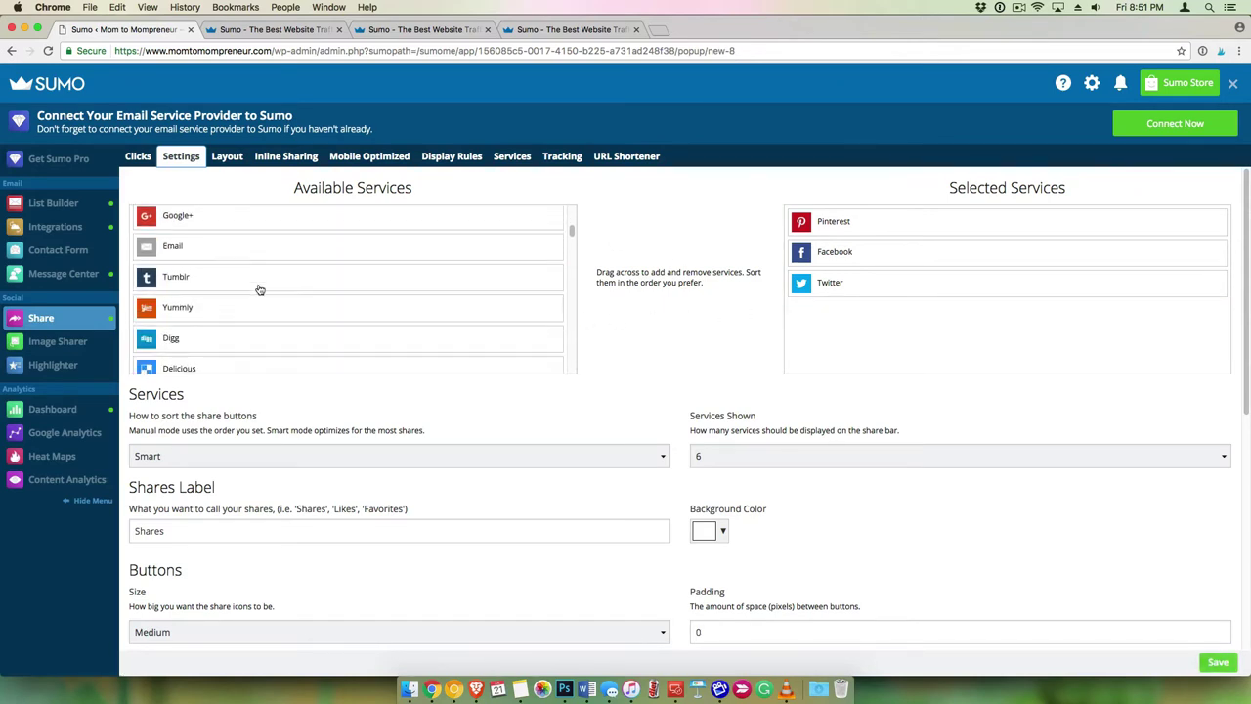
scroll(260, 290, down, 10)
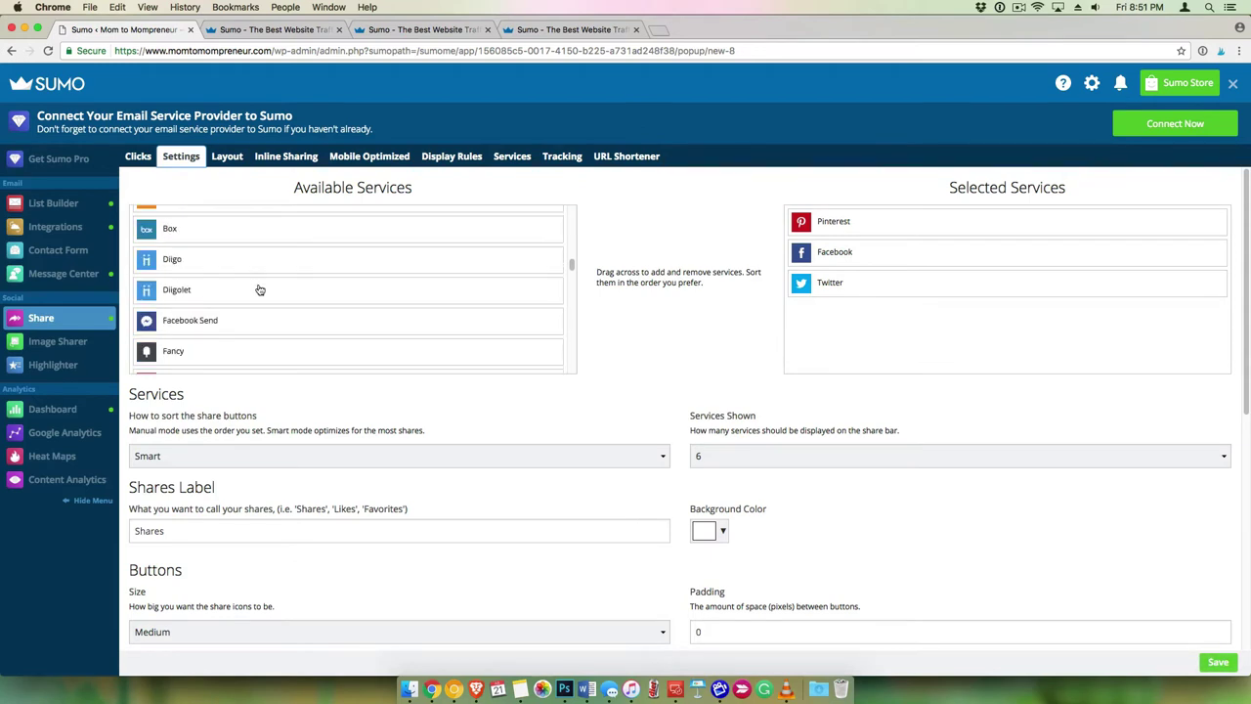
scroll(259, 290, down, 10)
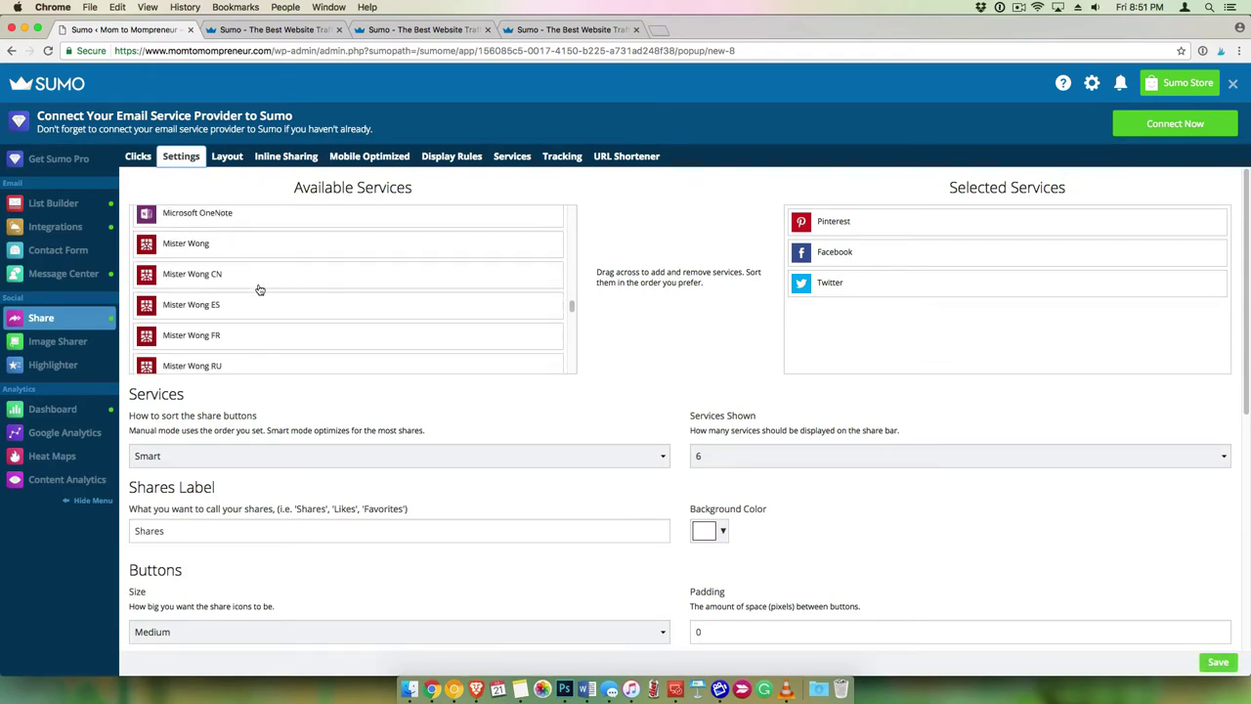
scroll(259, 290, down, 5)
scroll(259, 290, up, 15)
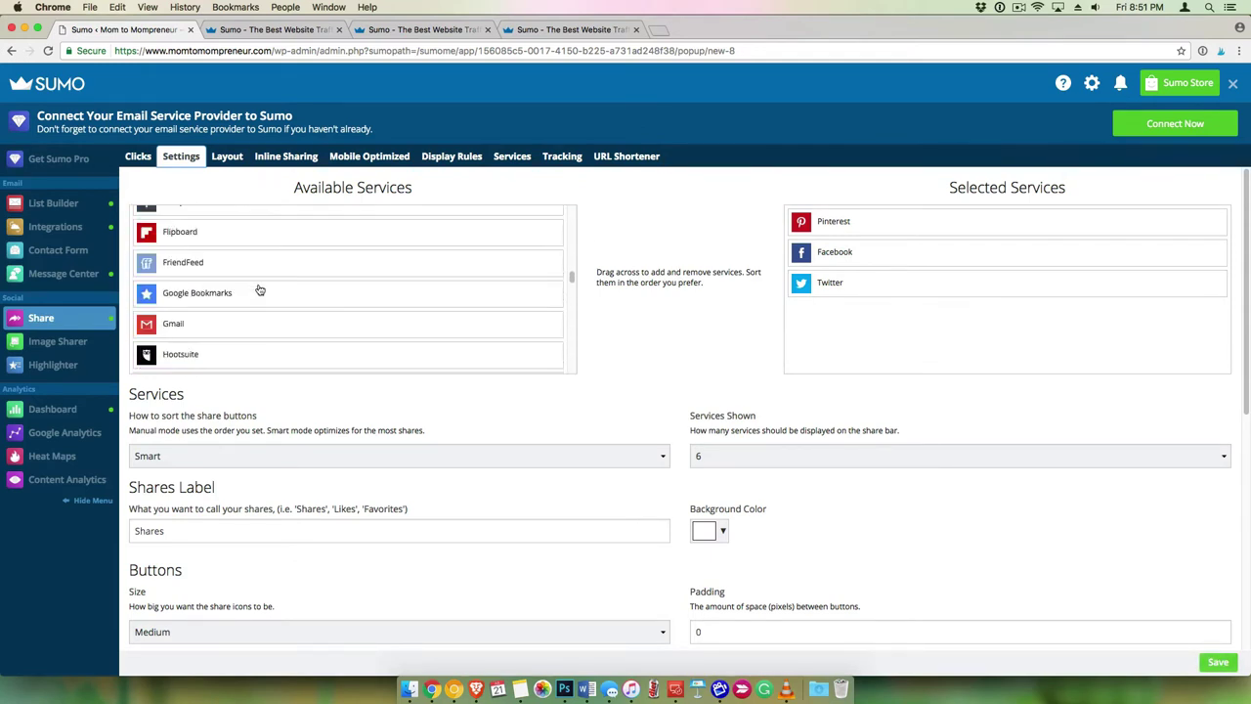
scroll(259, 290, down, 10)
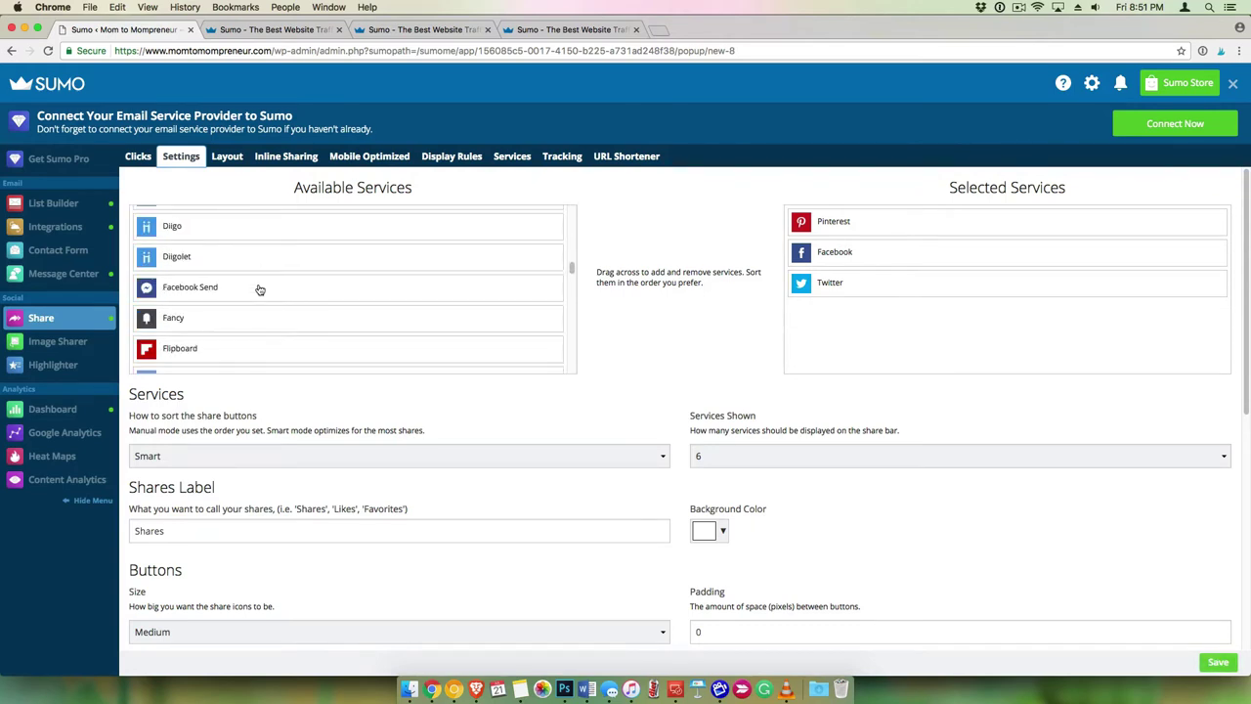
scroll(259, 289, down, 10)
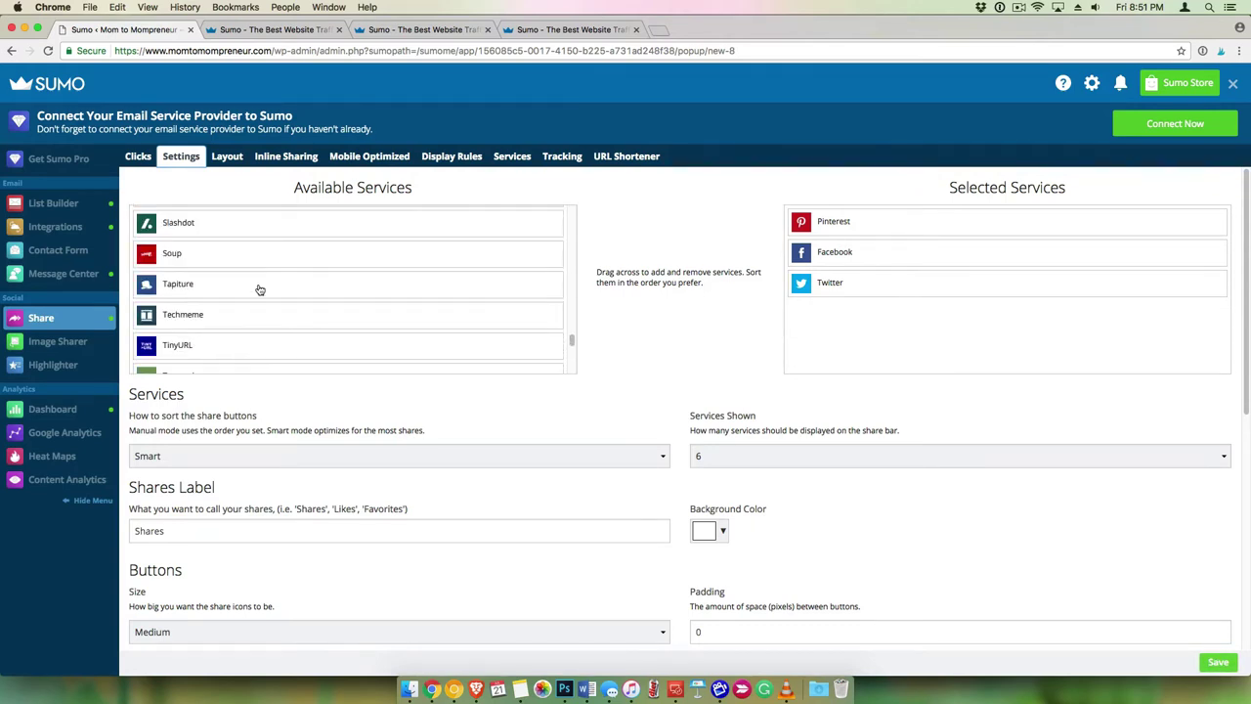
scroll(259, 290, down, 2)
scroll(259, 290, up, 10)
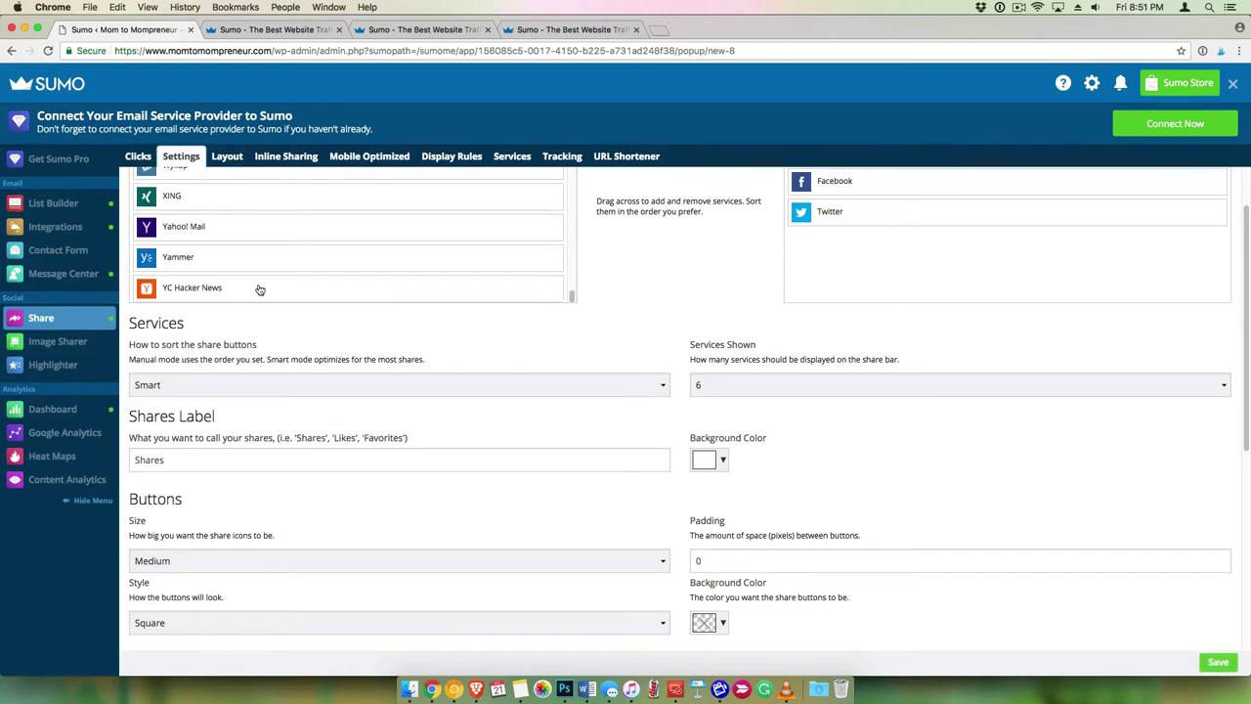
scroll(259, 289, up, 10)
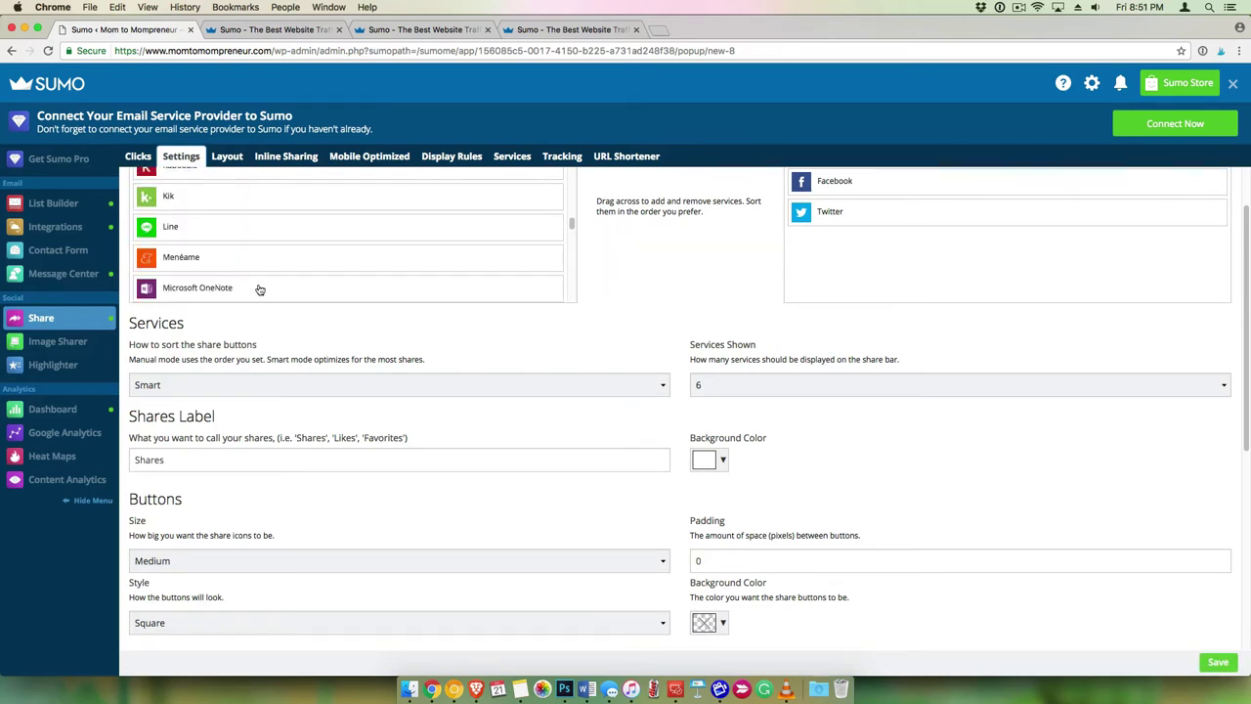
scroll(259, 289, up, 6)
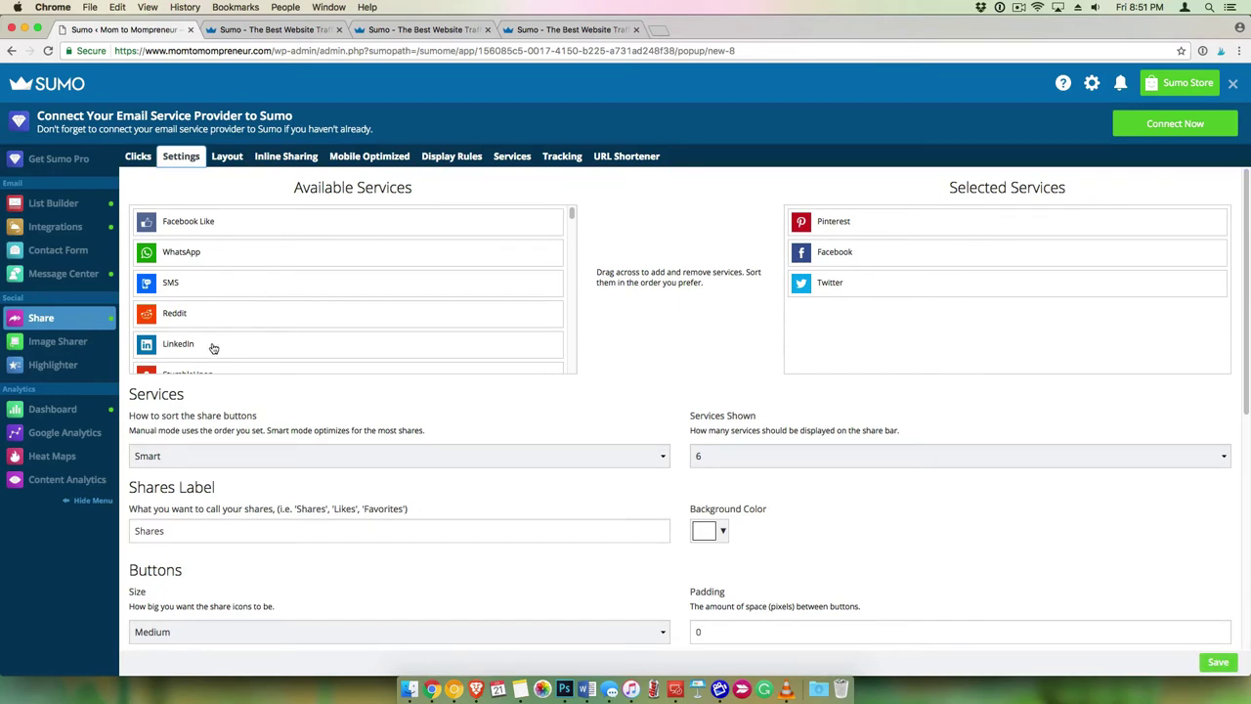
drag(209, 346, 826, 303)
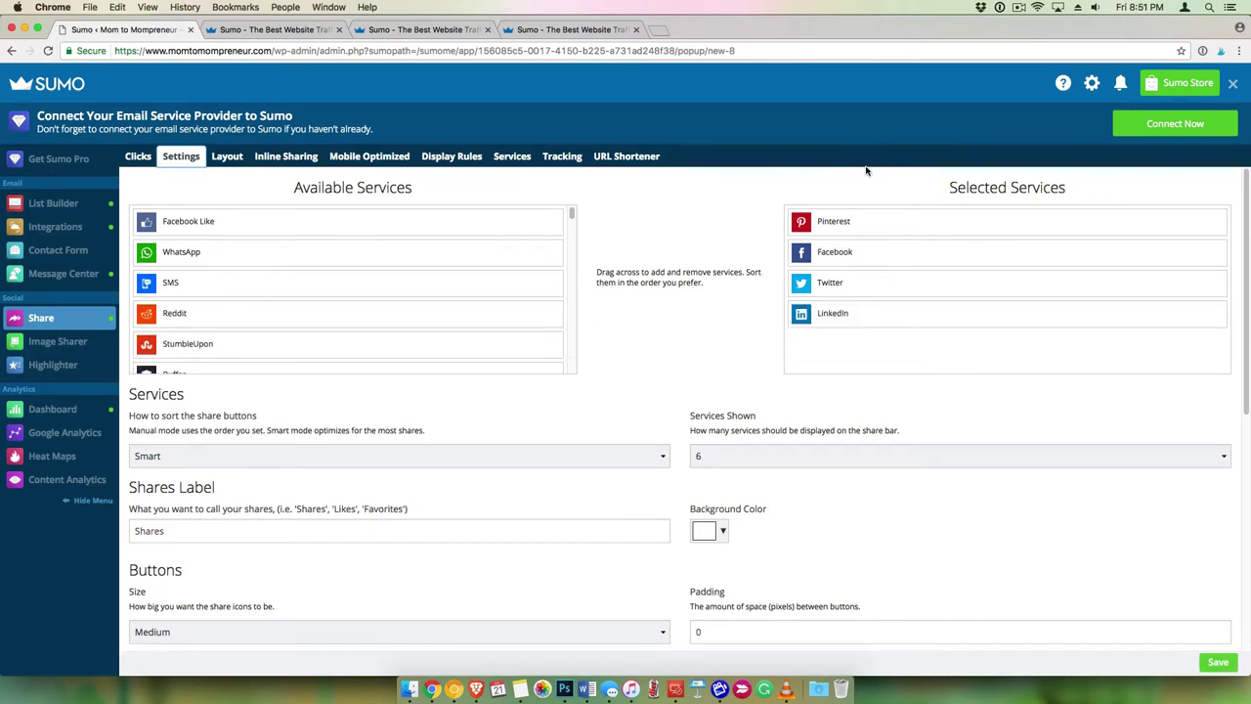
Examine the options for how many services the share bar shows and the background color choices for the shares label.
scroll(675, 319, down, 2)
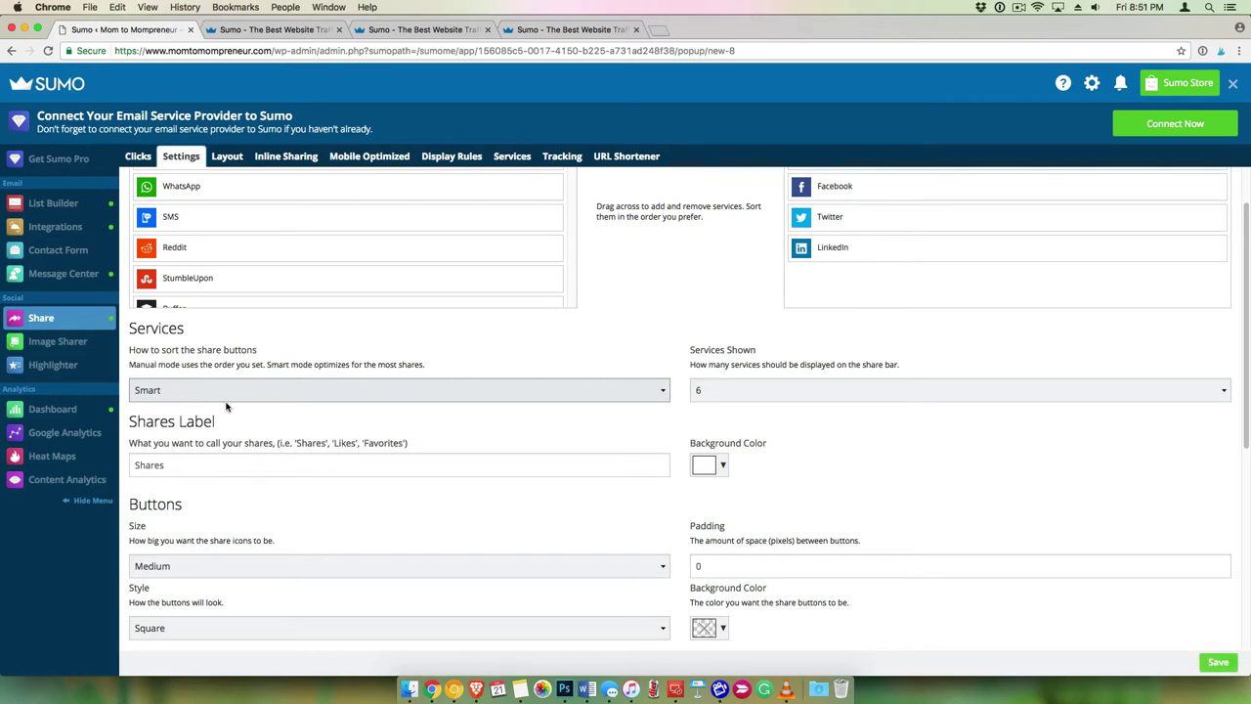
click(728, 390)
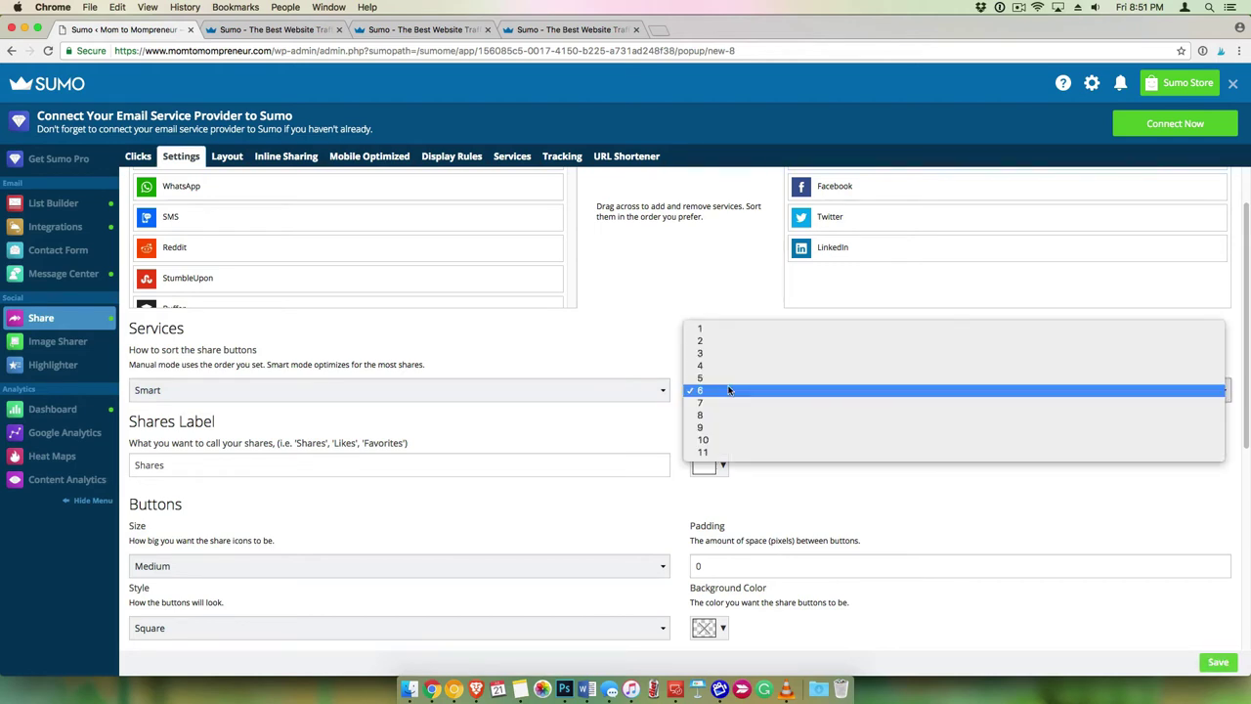
click(730, 390)
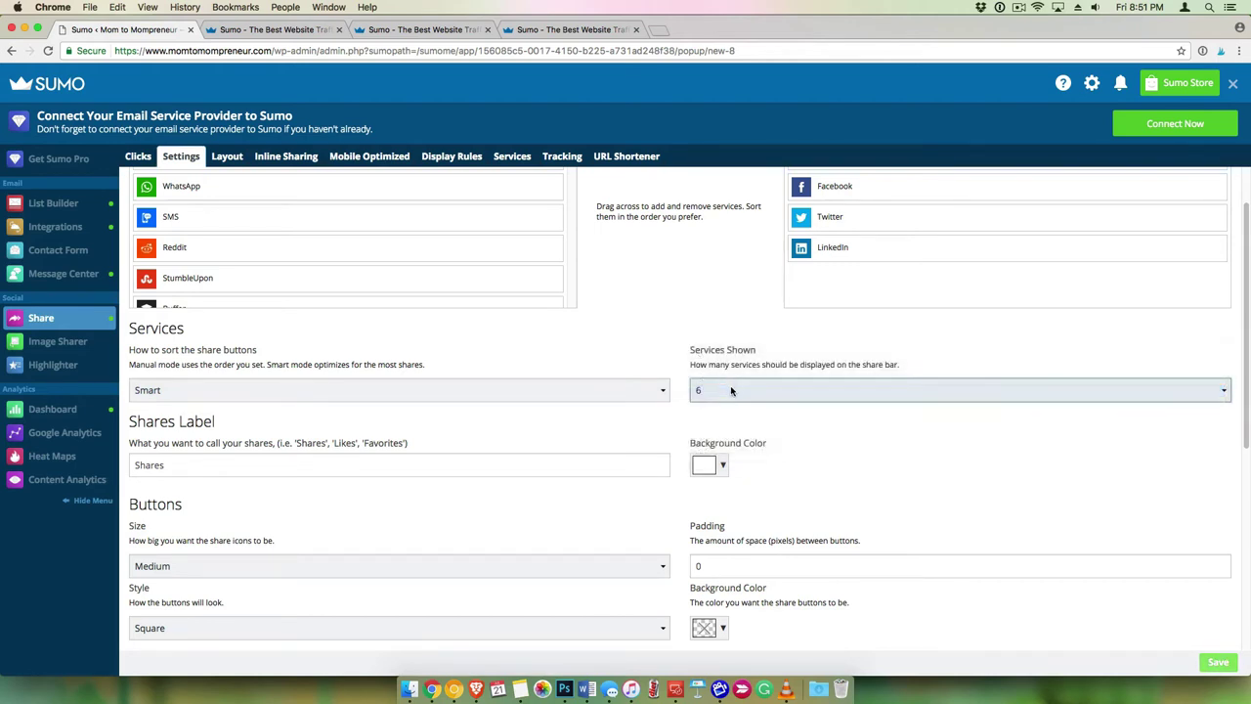
scroll(732, 394, up, 2)
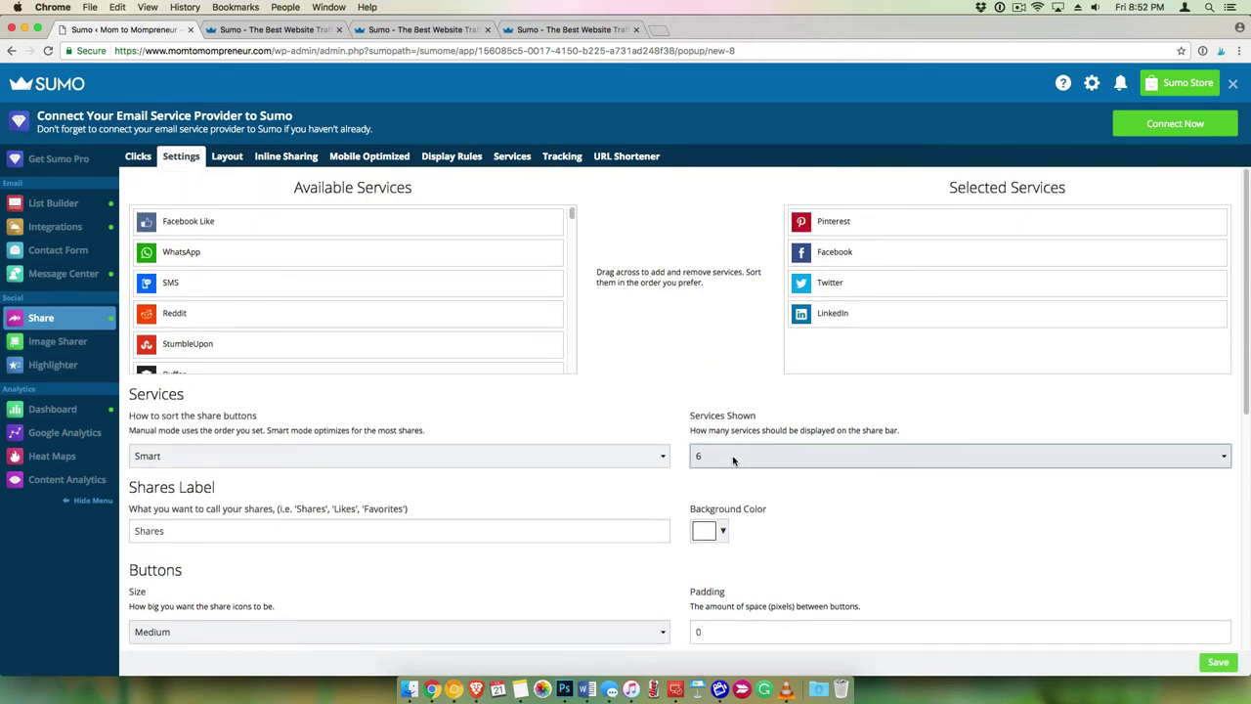
scroll(491, 519, down, 3)
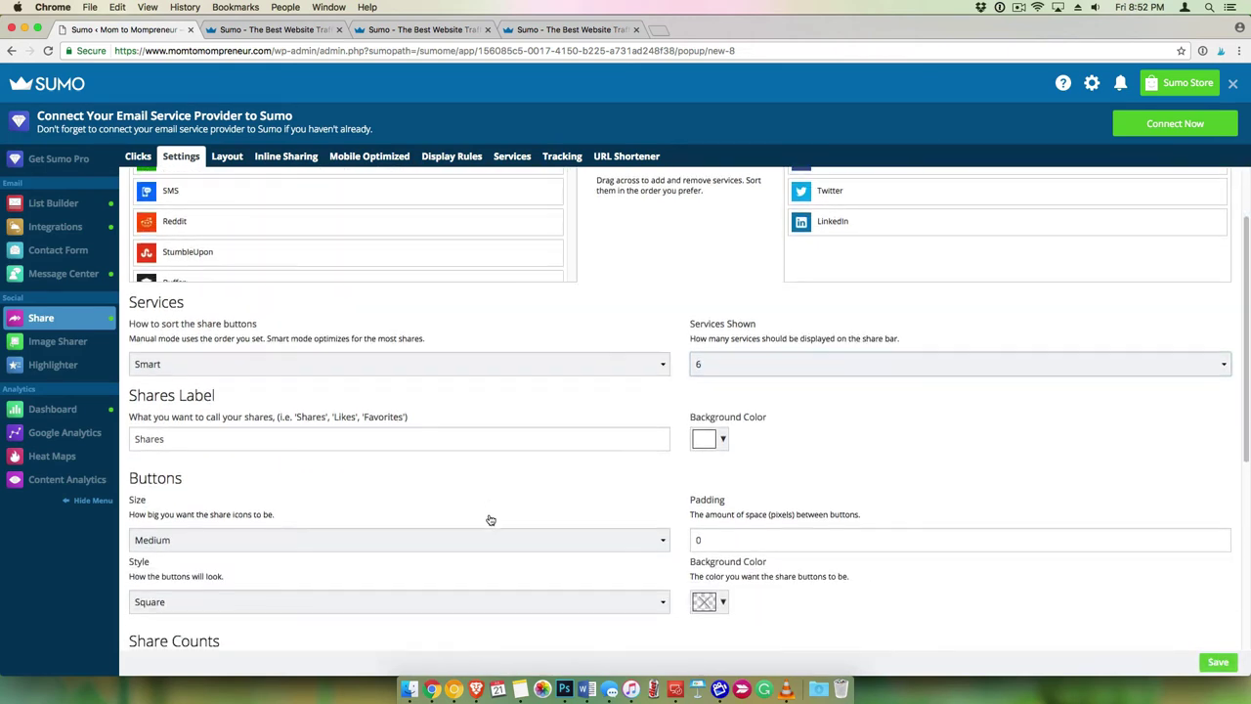
scroll(490, 519, down, 1)
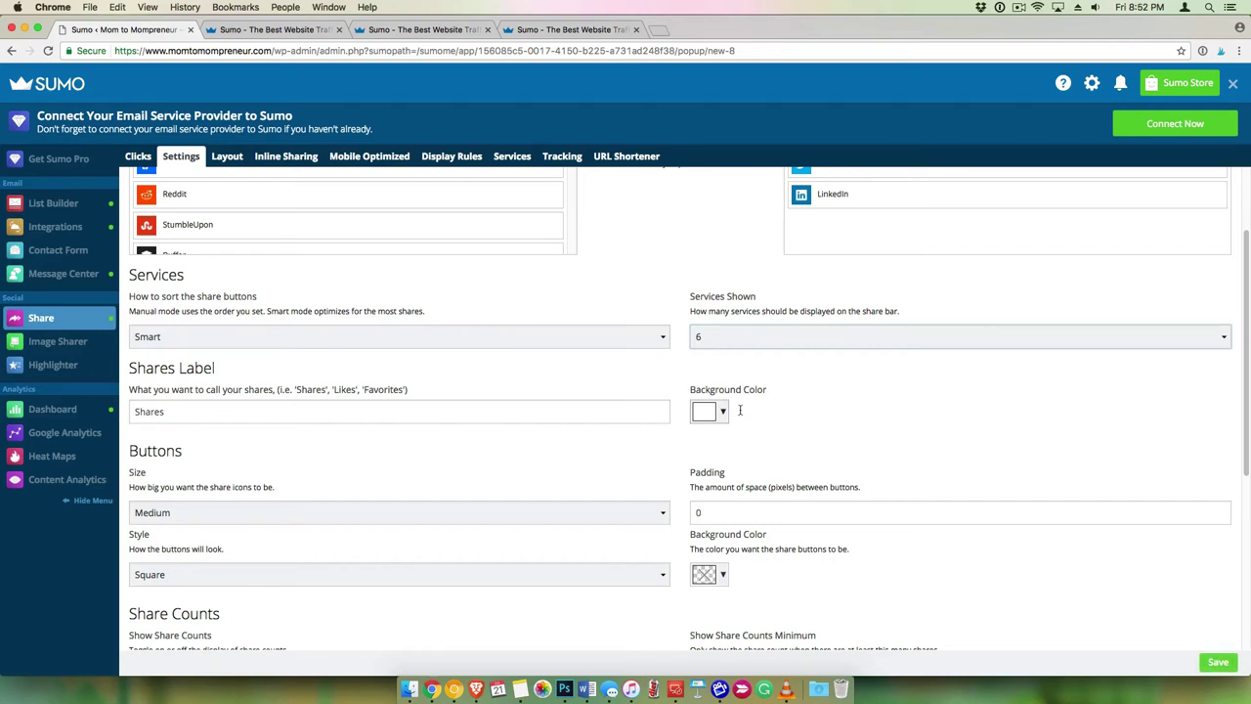
click(723, 413)
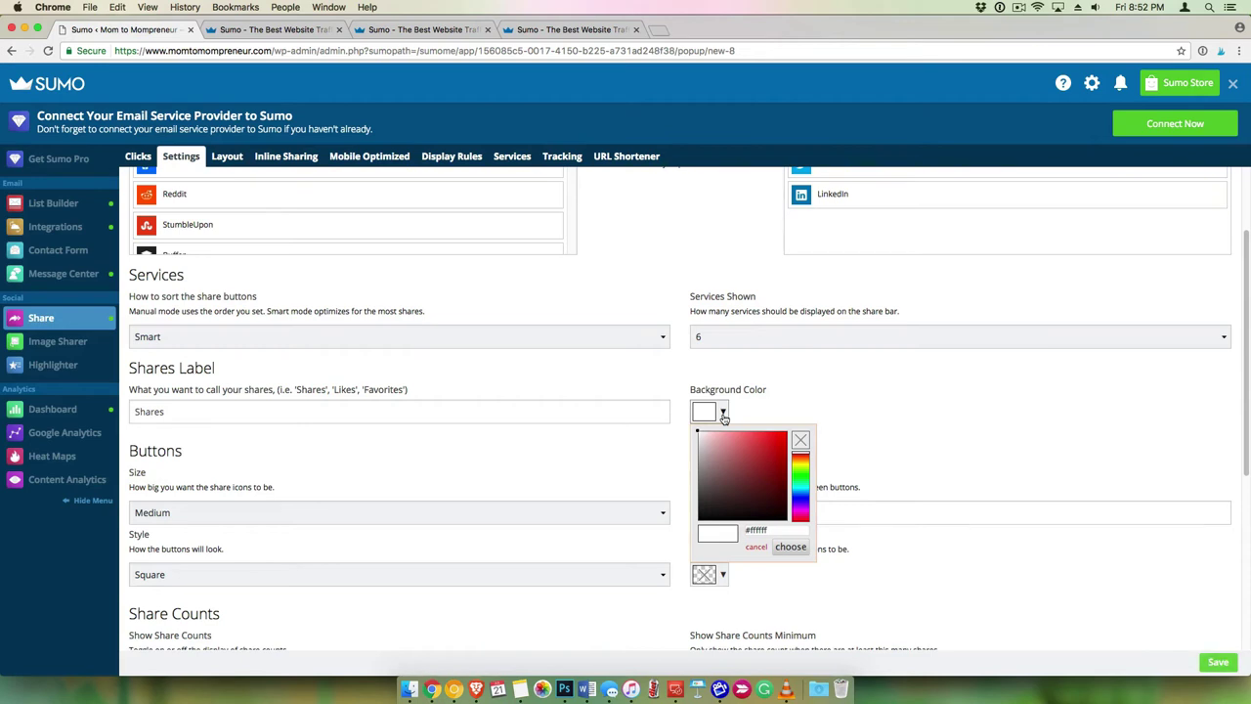
click(724, 414)
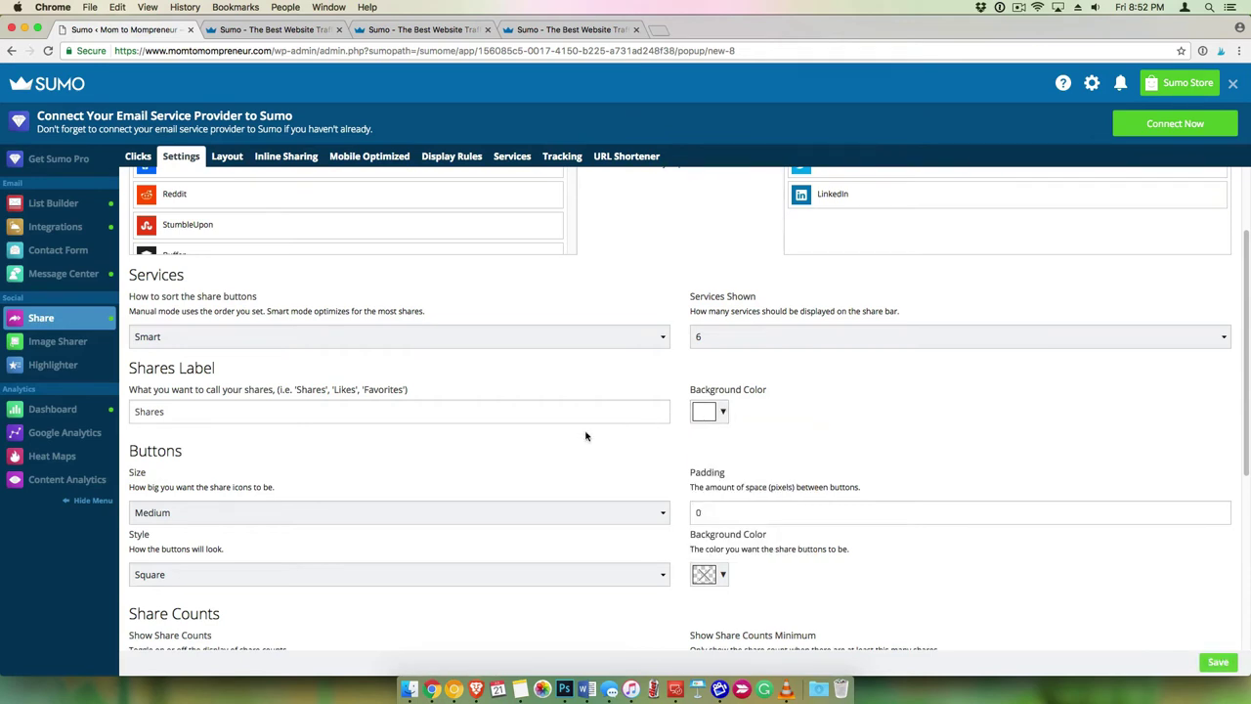
Set the share buttons' size to Medium and style to Rounded, and check their background color choices.
scroll(586, 436, down, 5)
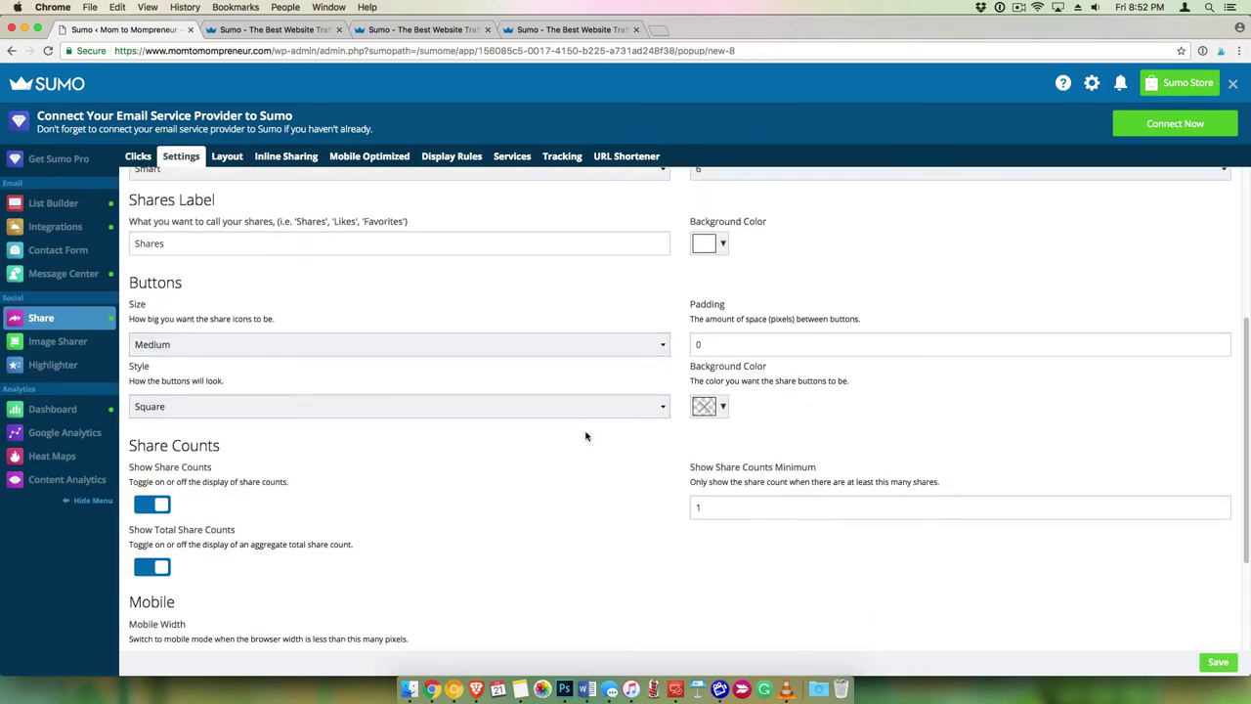
click(477, 346)
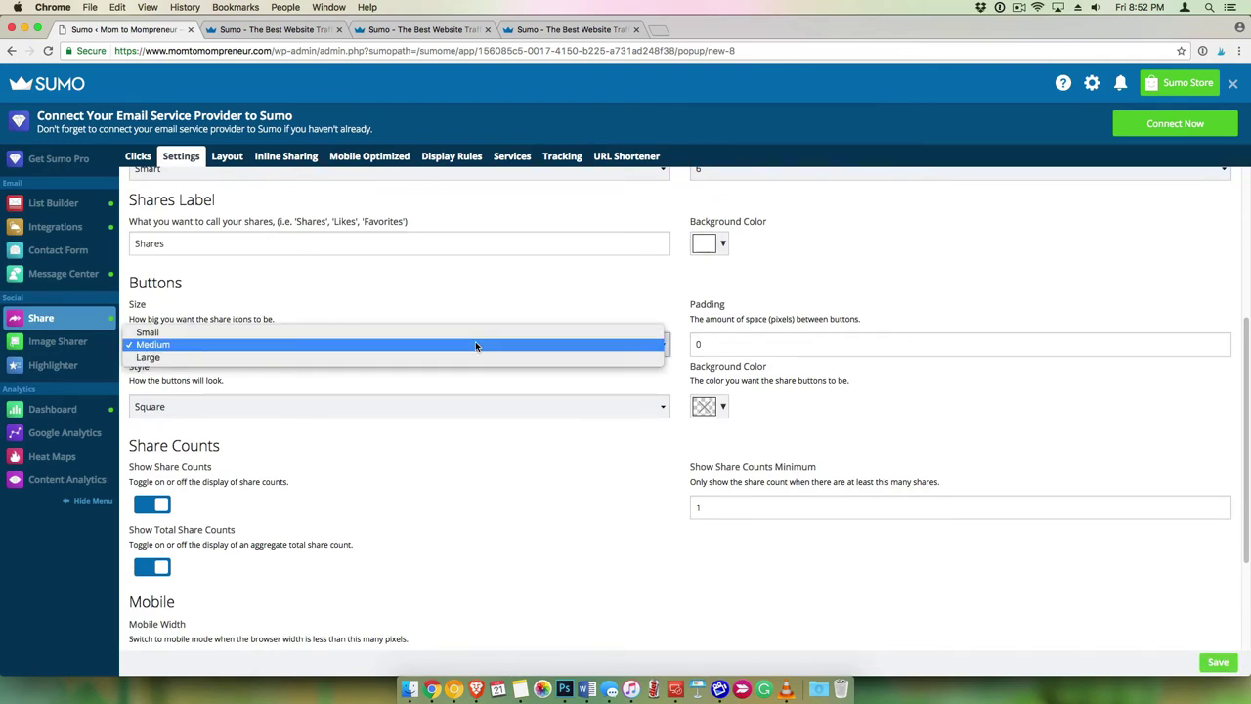
click(476, 345)
click(441, 411)
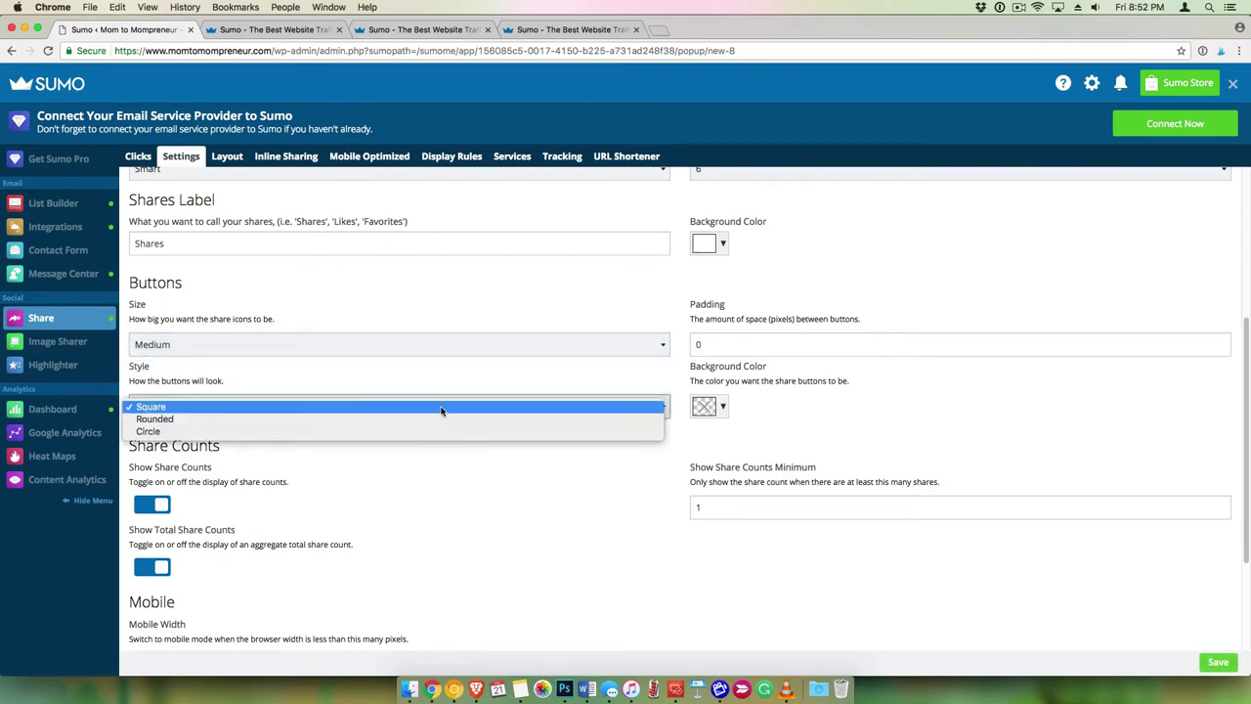
click(436, 420)
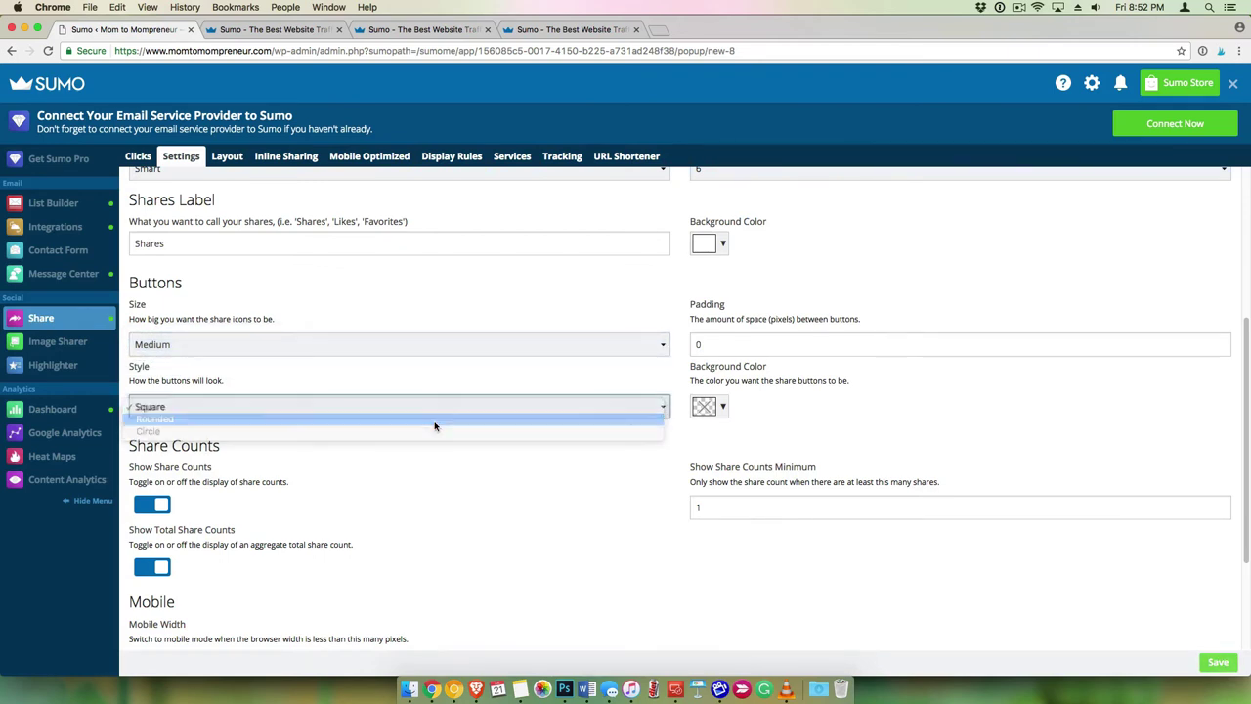
click(723, 409)
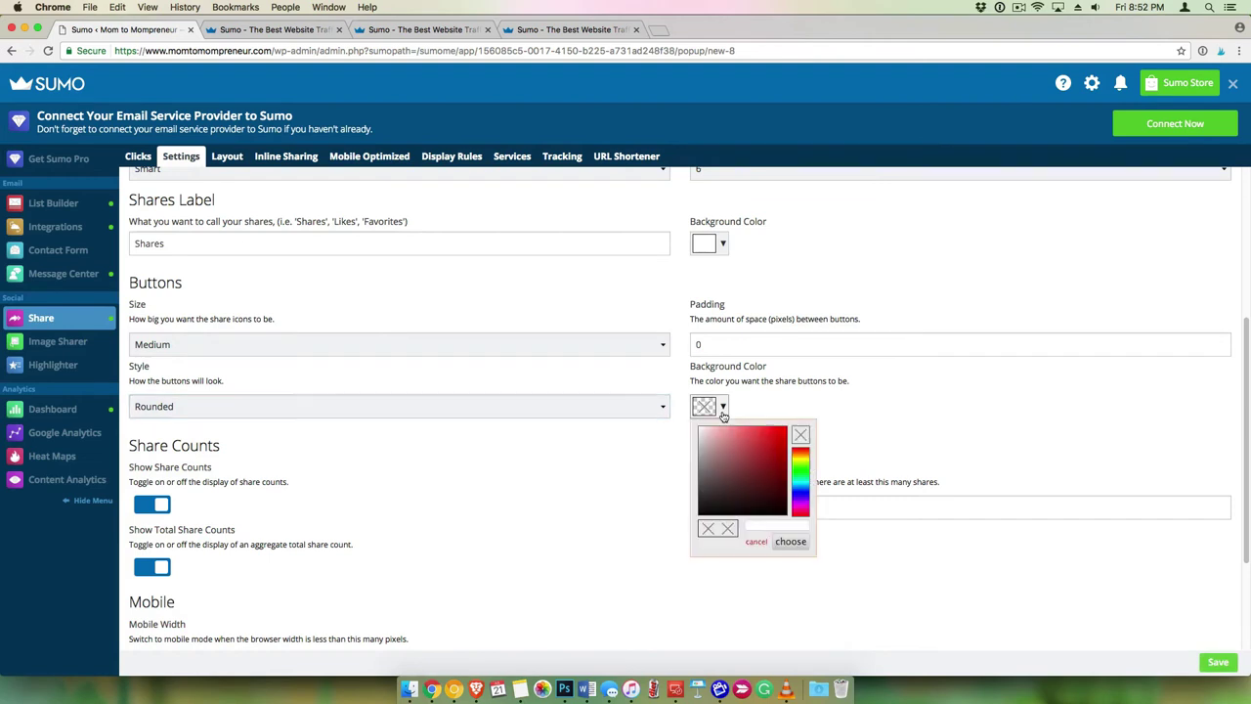
click(723, 409)
Set the minimum number of shares required for showing share counts to 50.
scroll(577, 501, down, 3)
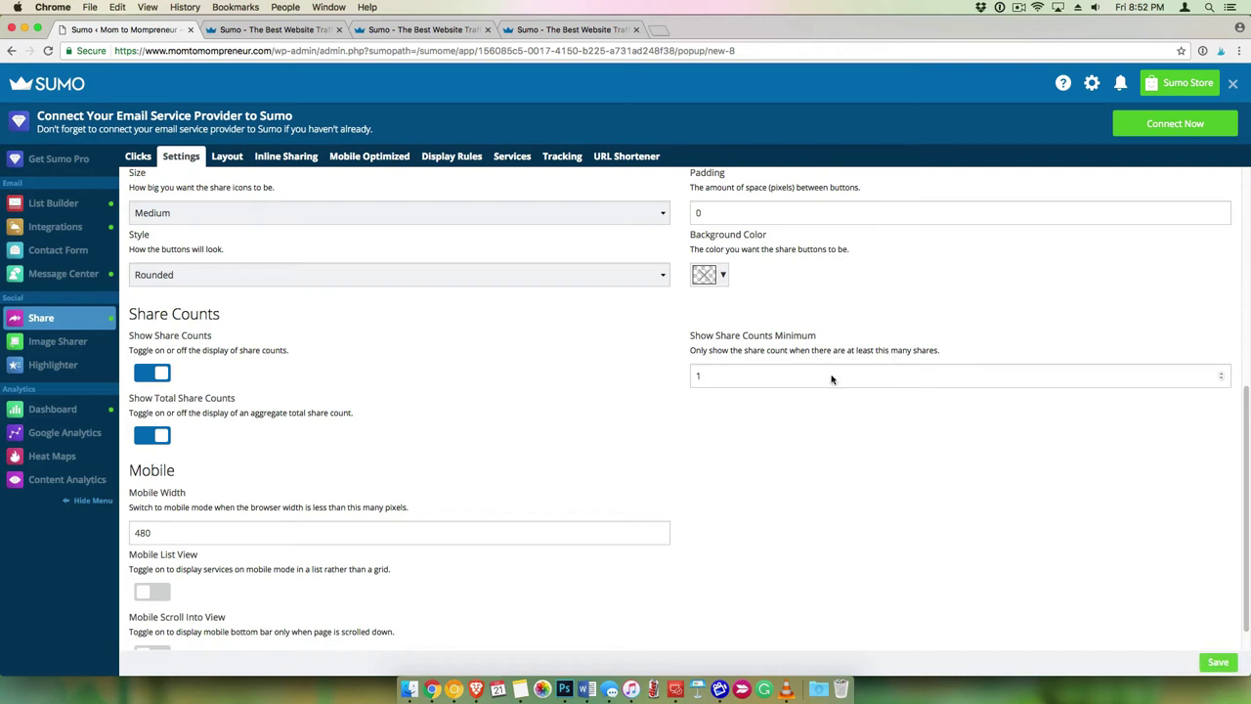
drag(712, 377, 674, 379)
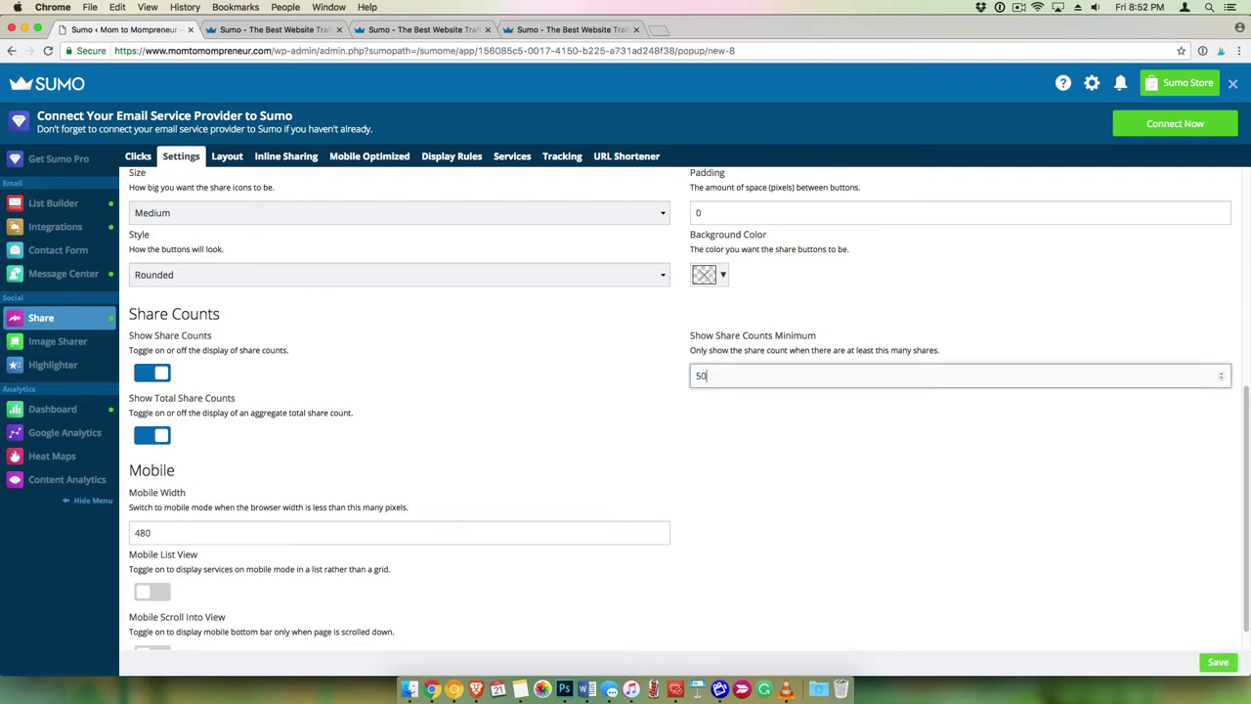
text(50)
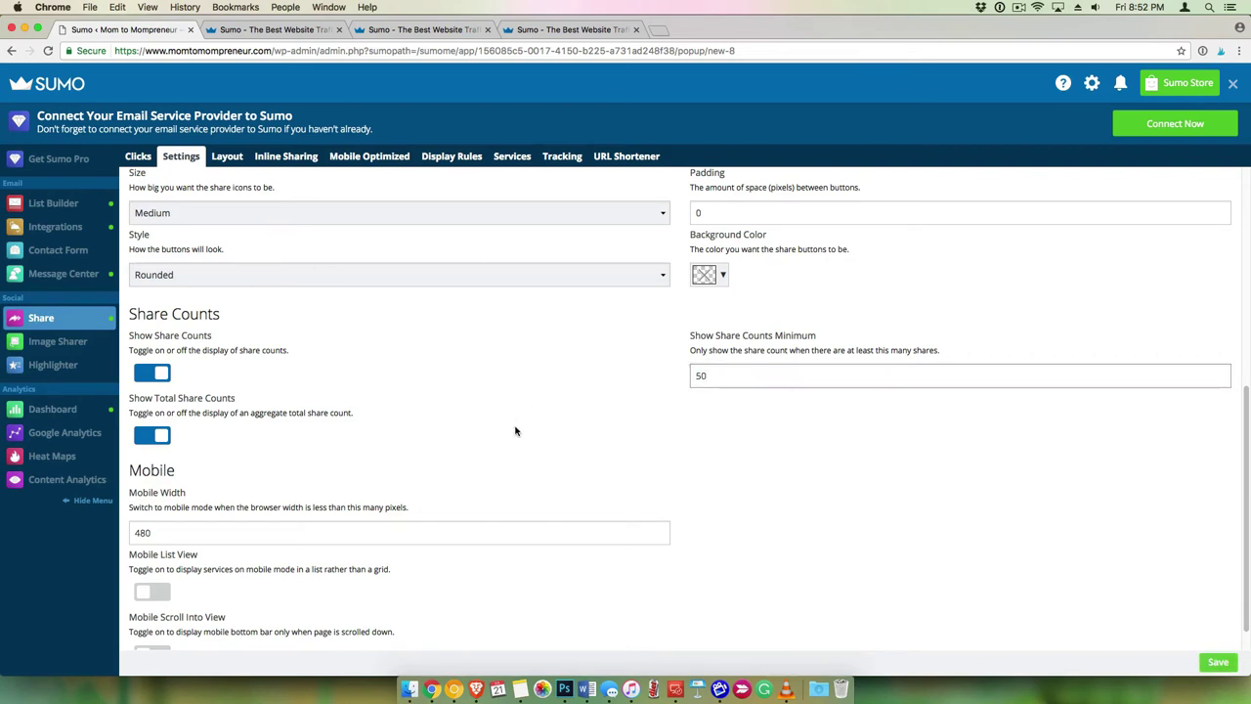
click(516, 431)
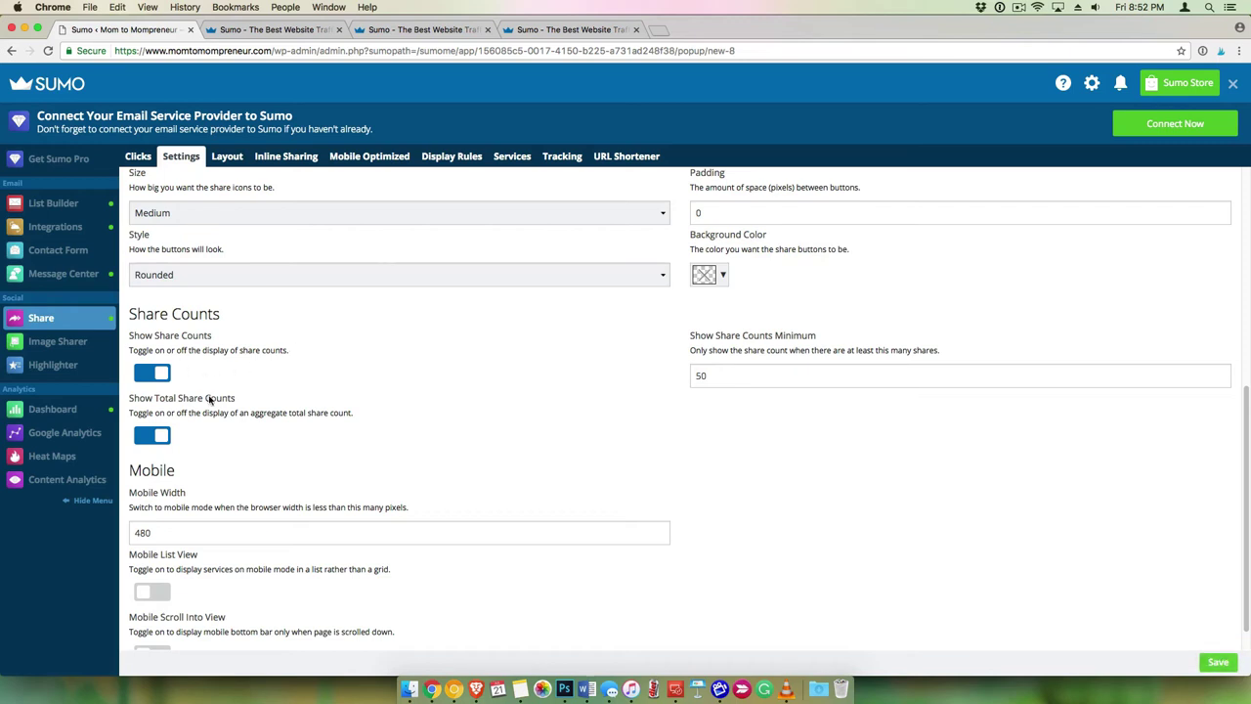
Review the remaining Share settings and go to the share button layout, leaving without saving the changes.
scroll(196, 434, down, 1)
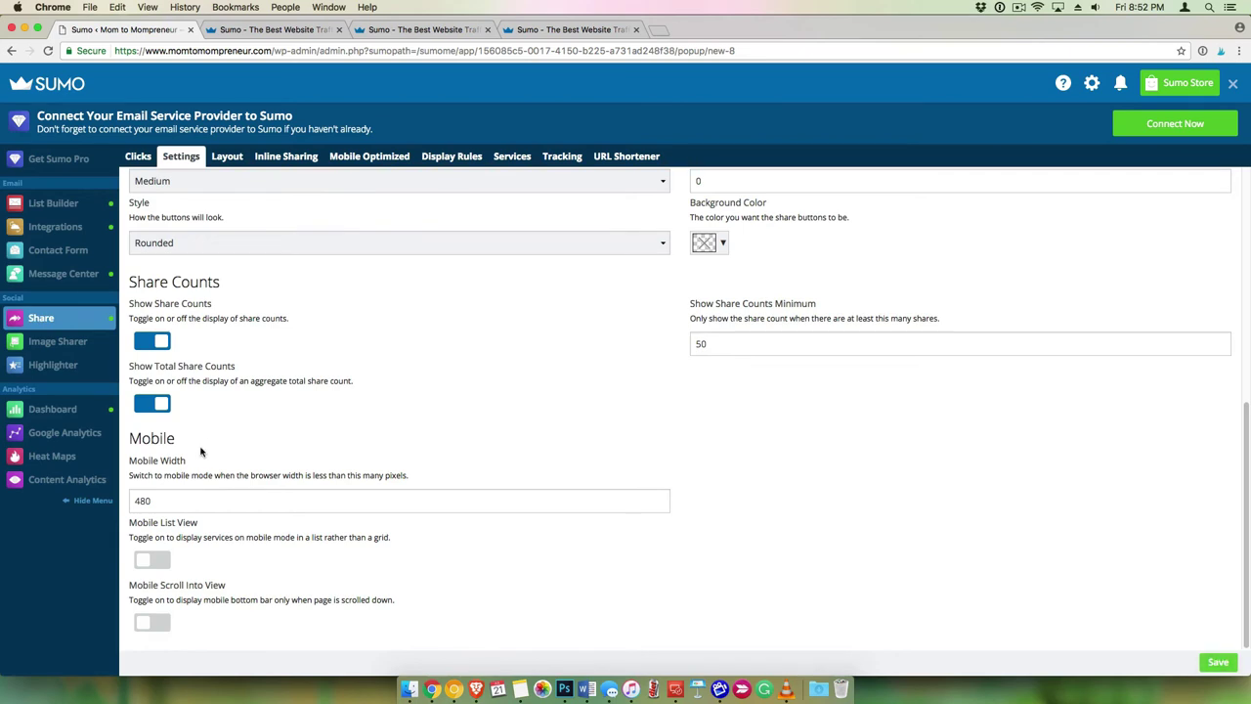
scroll(425, 504, up, 5)
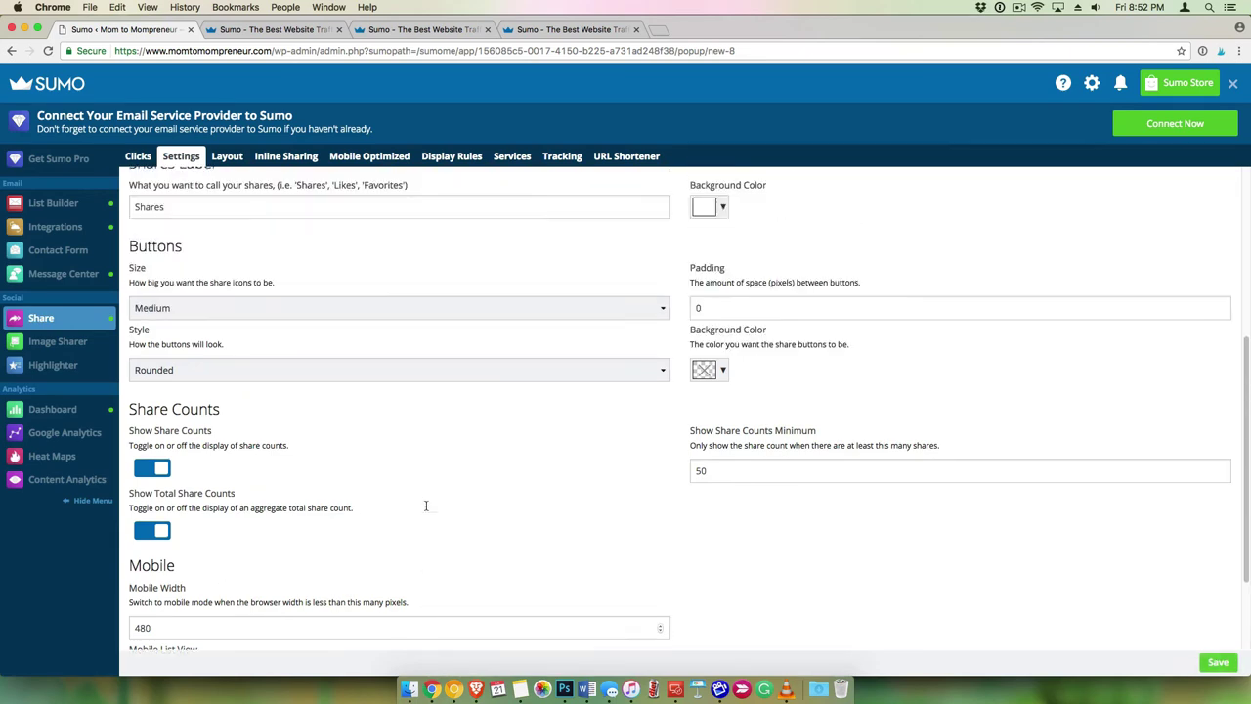
scroll(426, 507, up, 2)
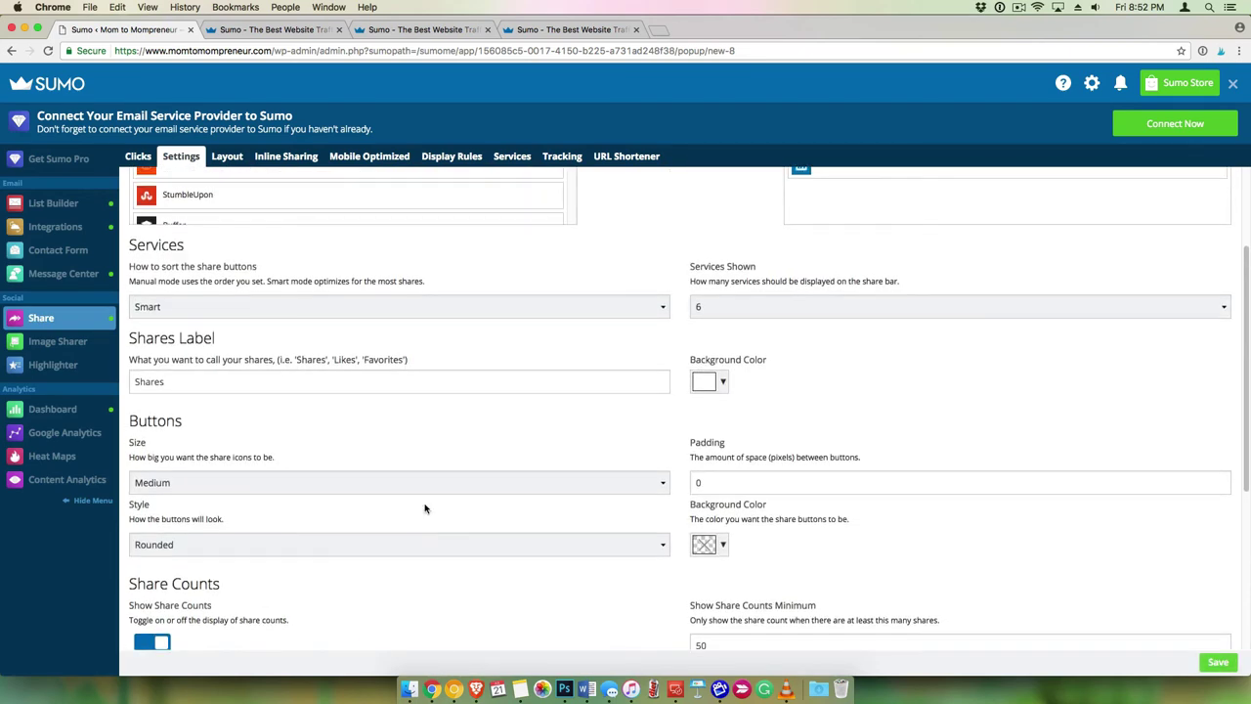
scroll(425, 507, up, 4)
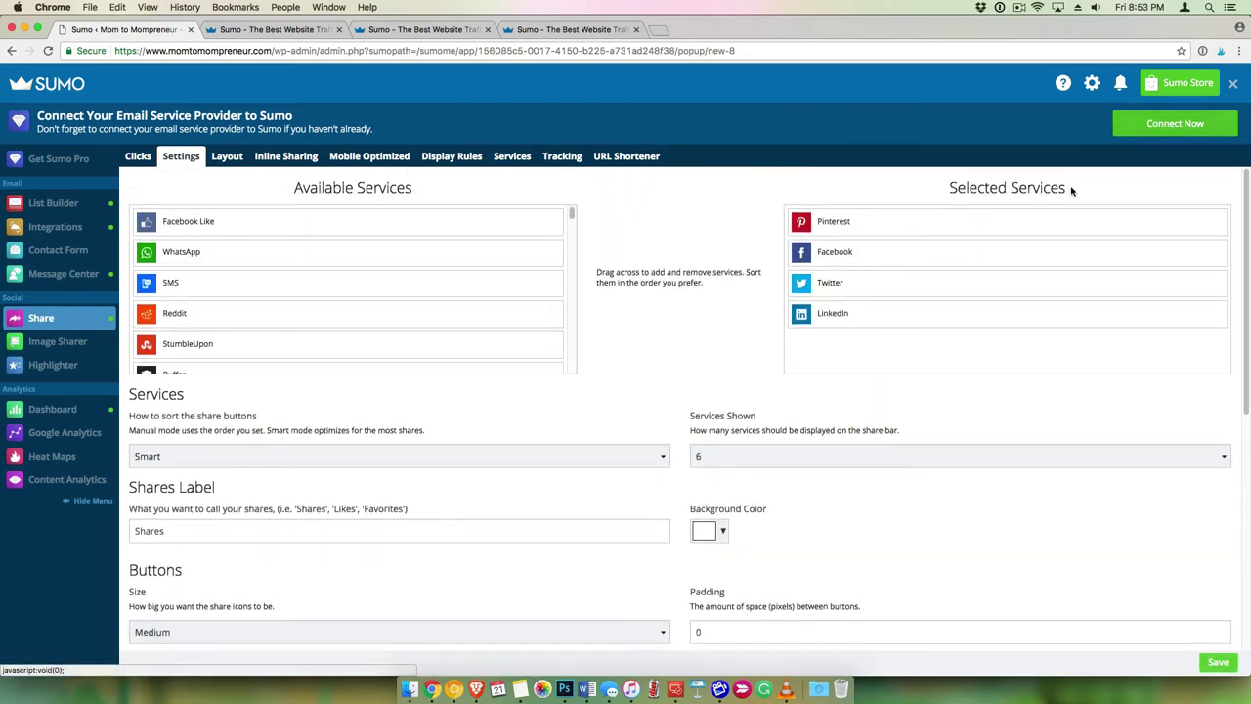
scroll(1070, 191, down, 1)
click(227, 157)
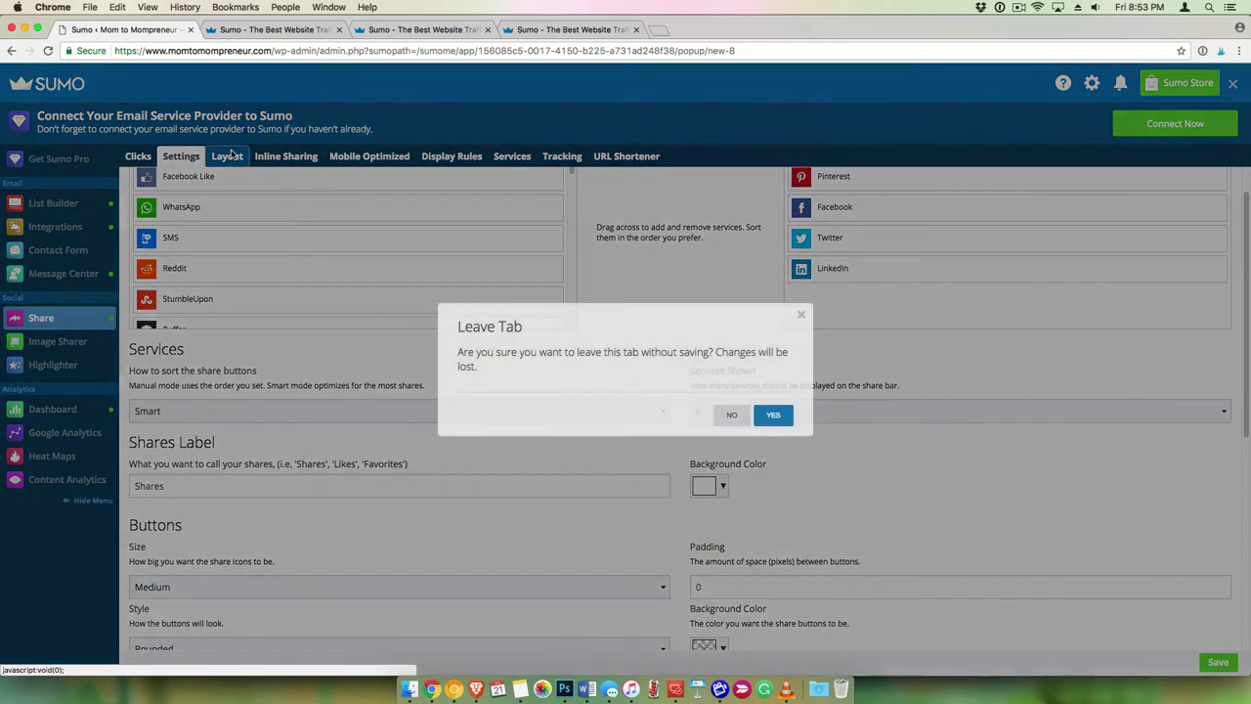
click(778, 416)
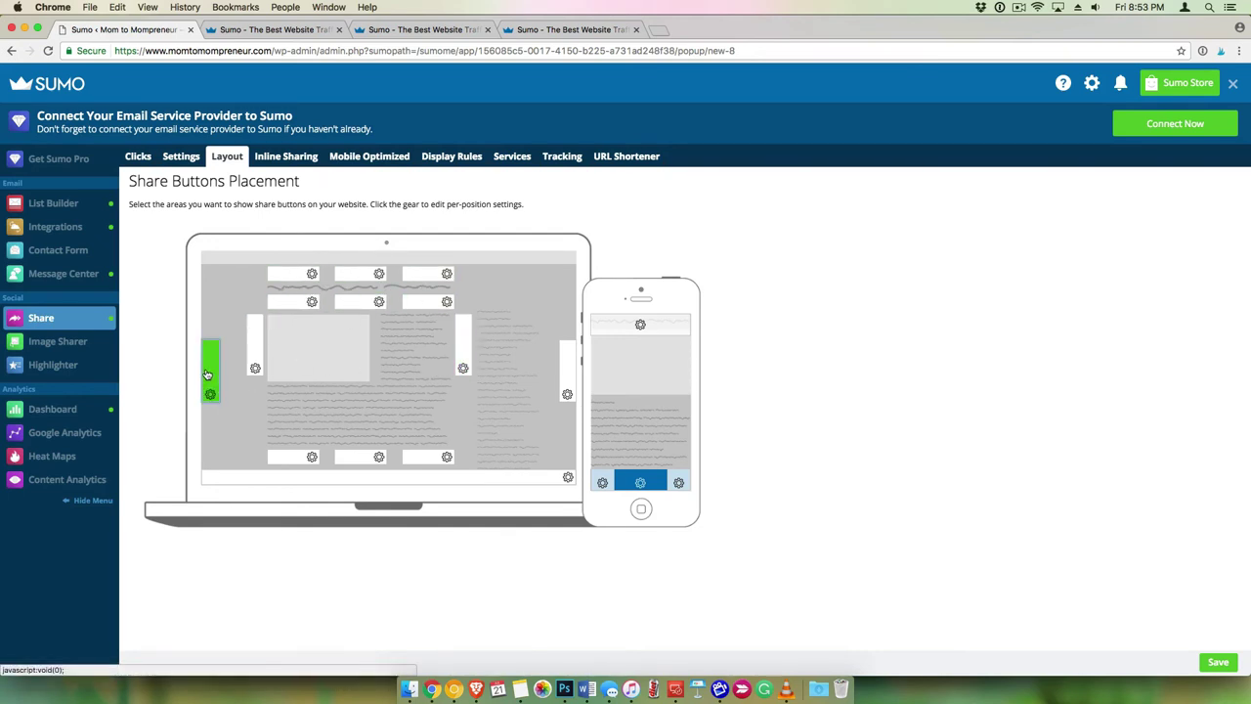
Try the desktop share button positions at the left page edge and at the left, center and right below the content.
click(207, 374)
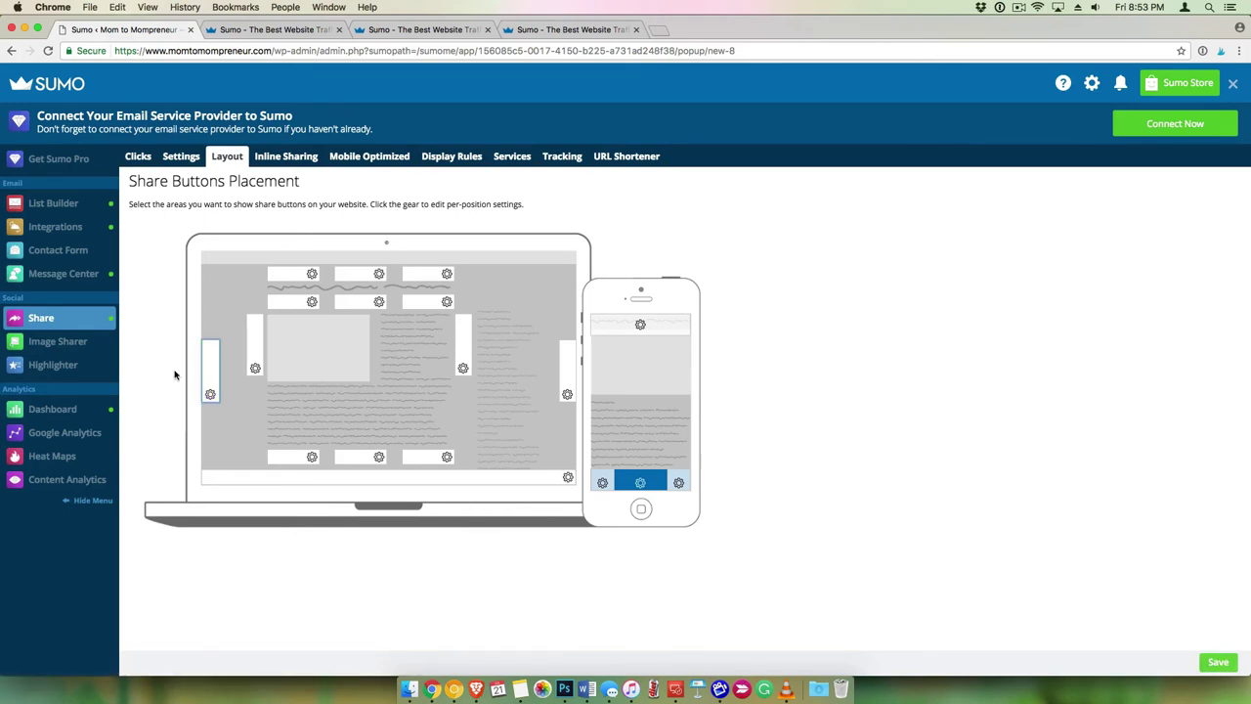
click(285, 456)
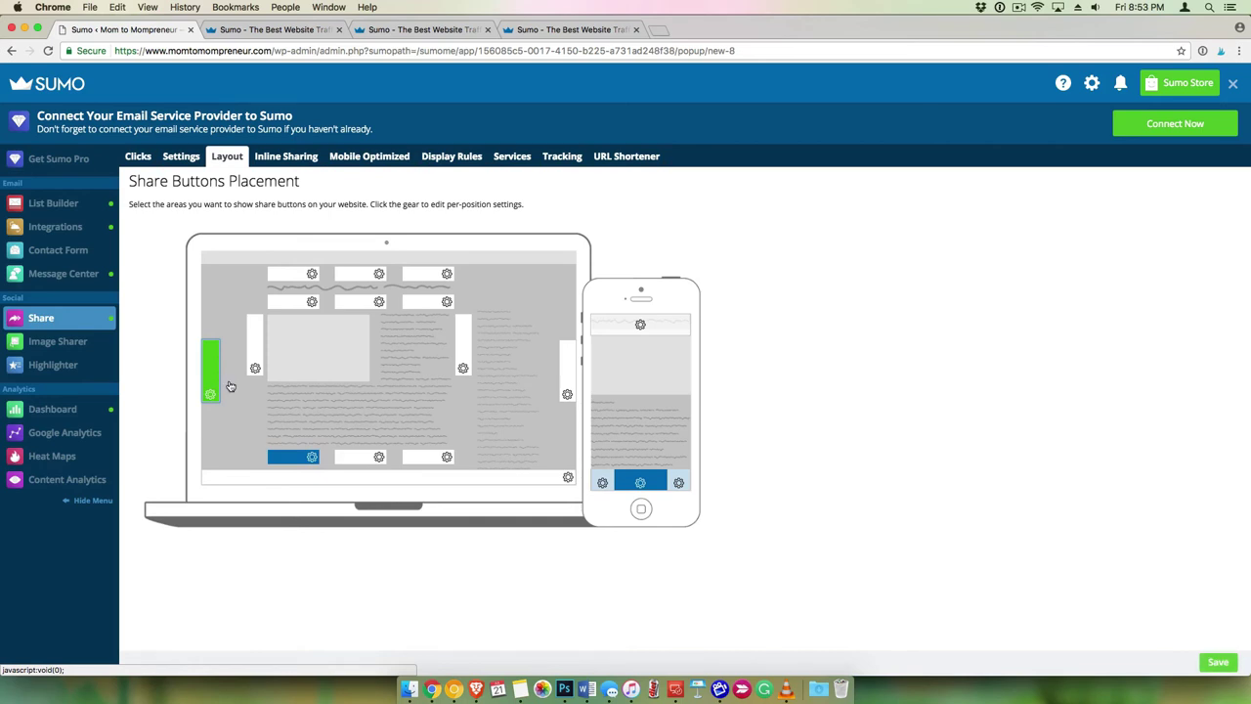
click(211, 381)
click(361, 462)
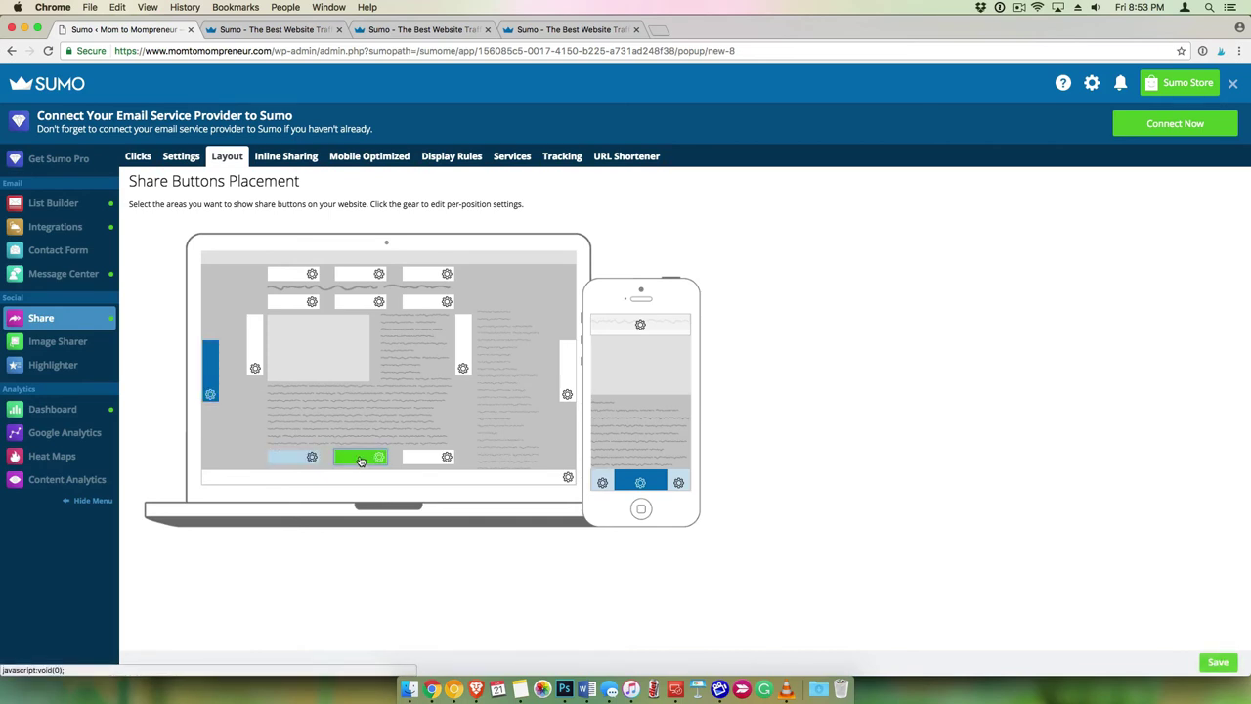
click(427, 462)
click(289, 462)
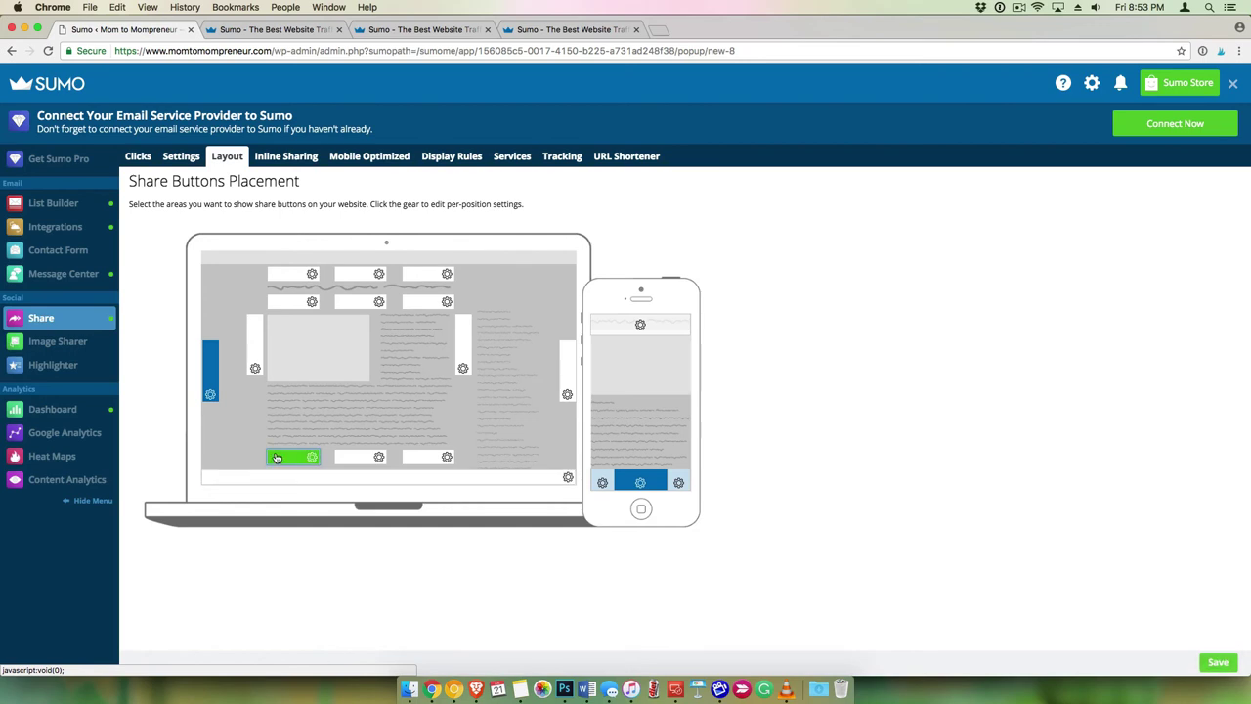
Place the desktop share buttons along the content's left side instead of the page edge and centered below the content, and save the layout.
click(210, 370)
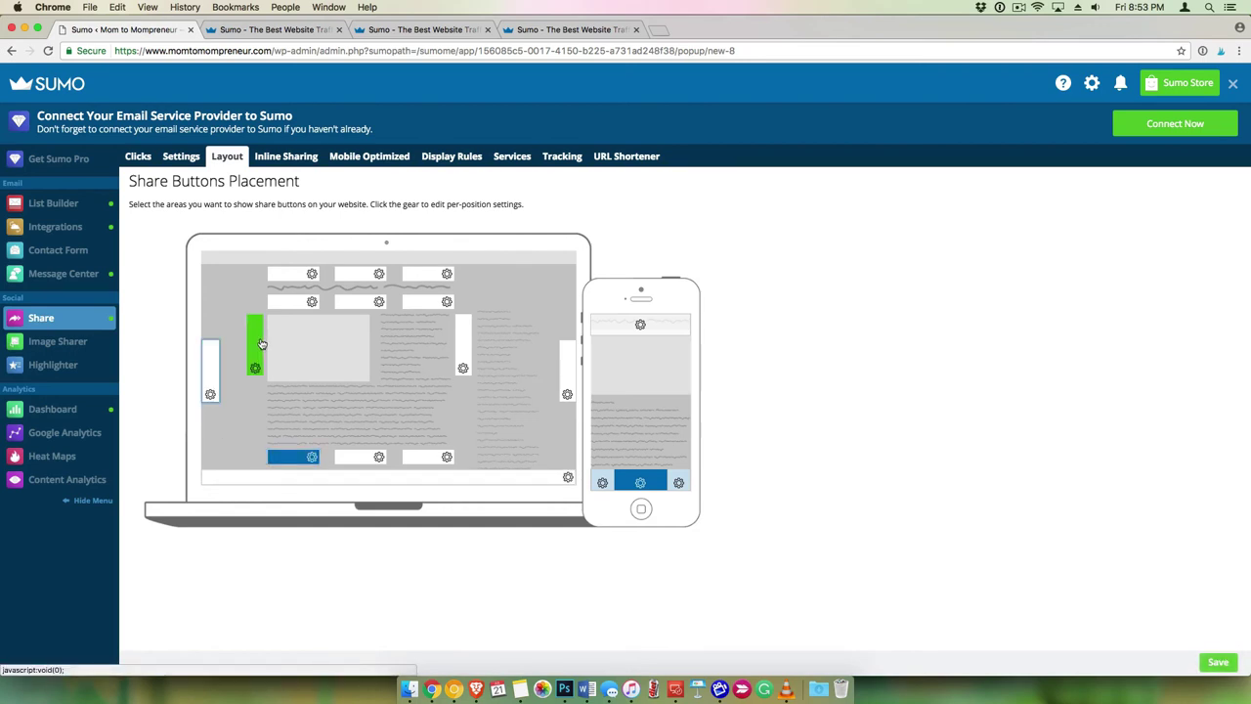
click(264, 367)
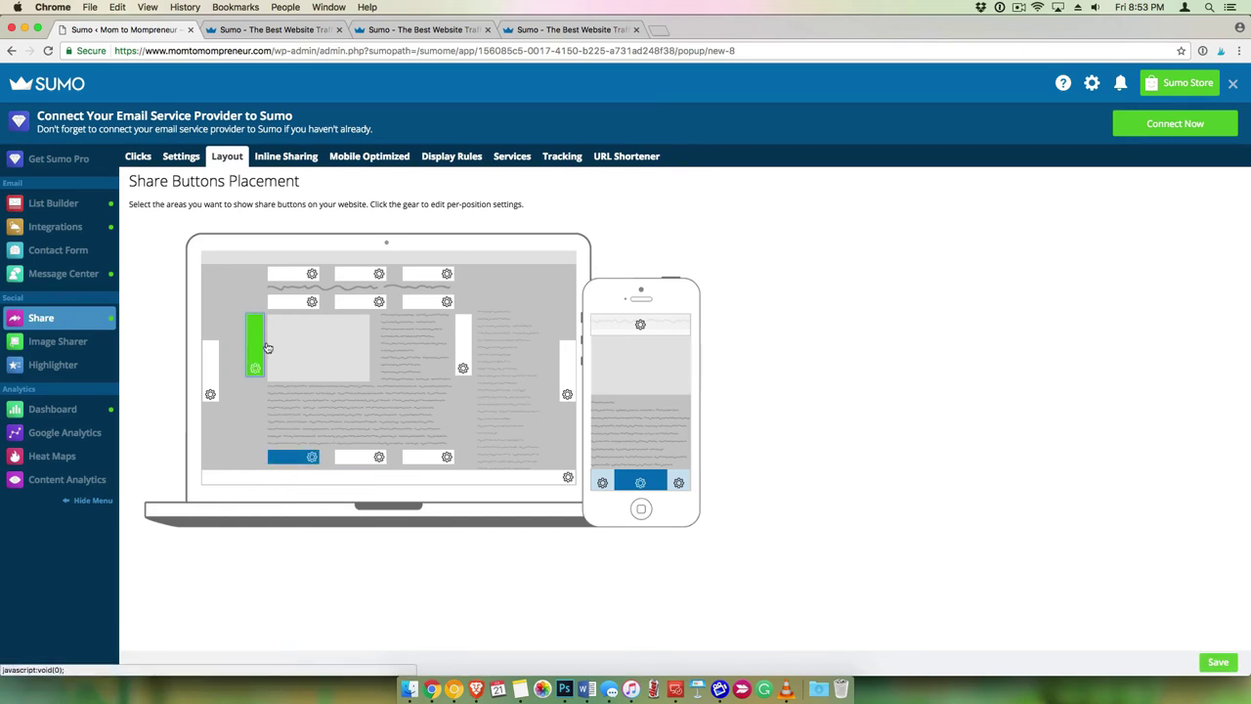
click(349, 458)
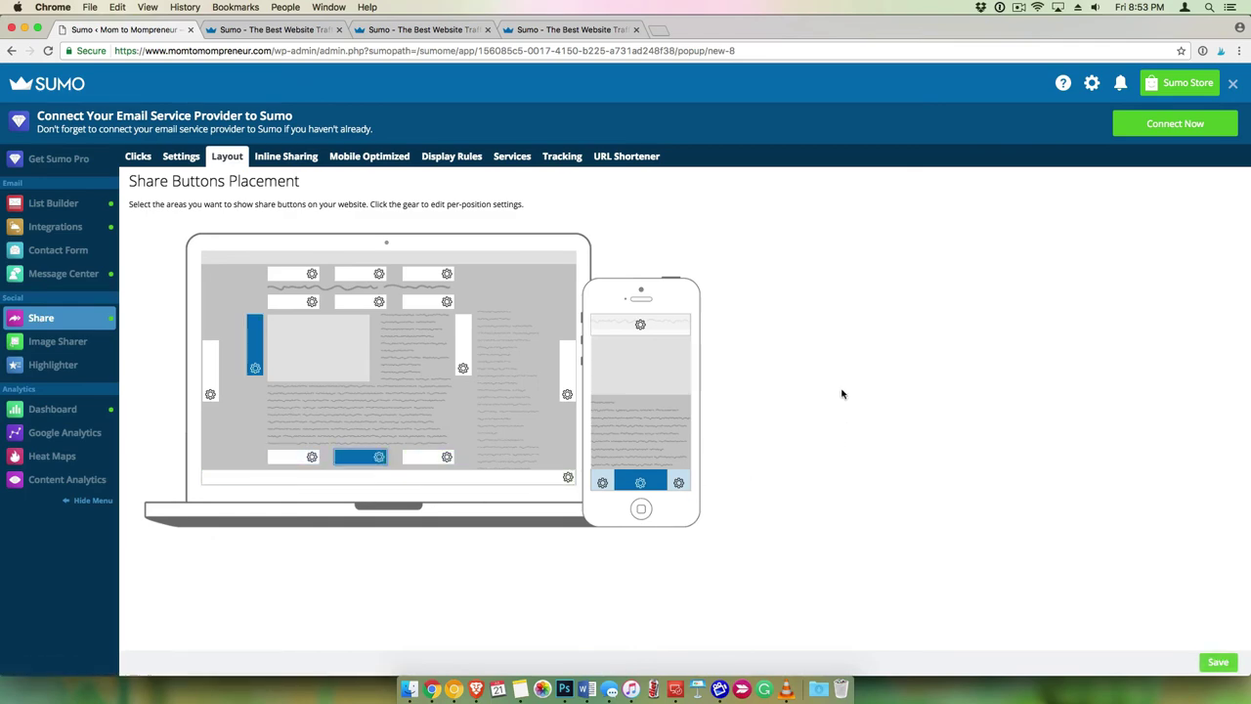
click(1217, 662)
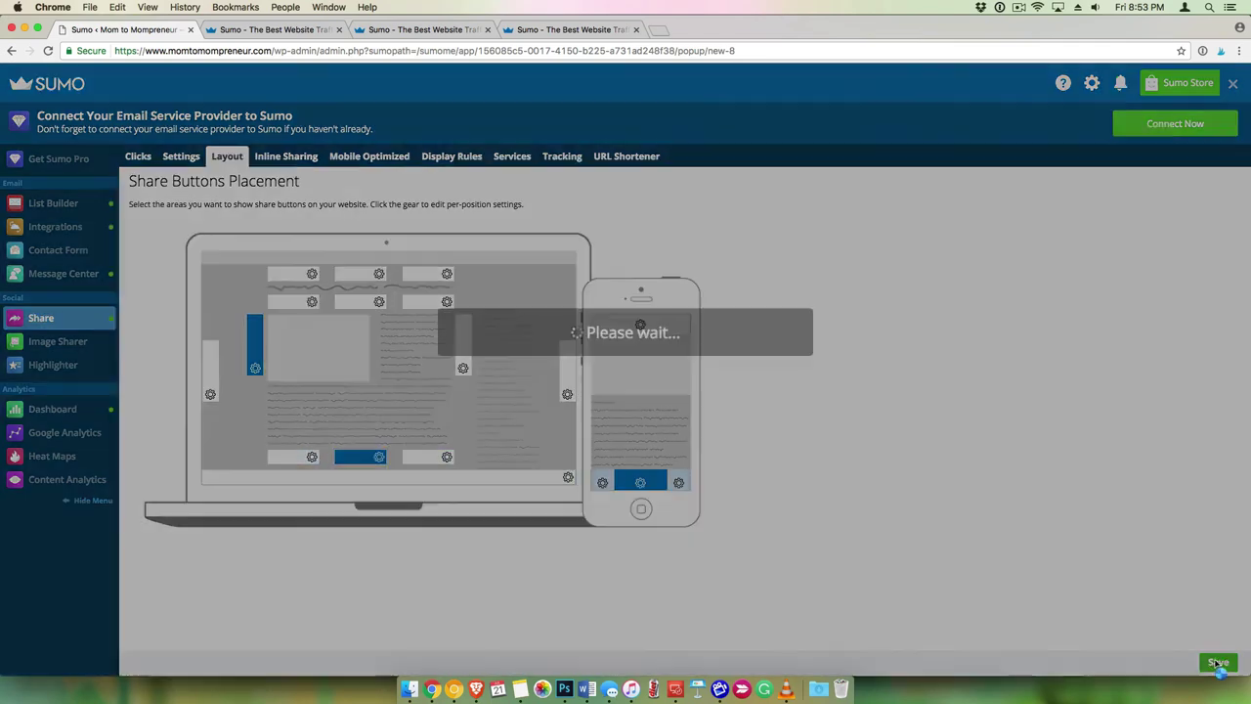
Look through the Inline Sharing, Mobile Optimized and Display Rules settings, and close the Sumo dashboard.
click(286, 159)
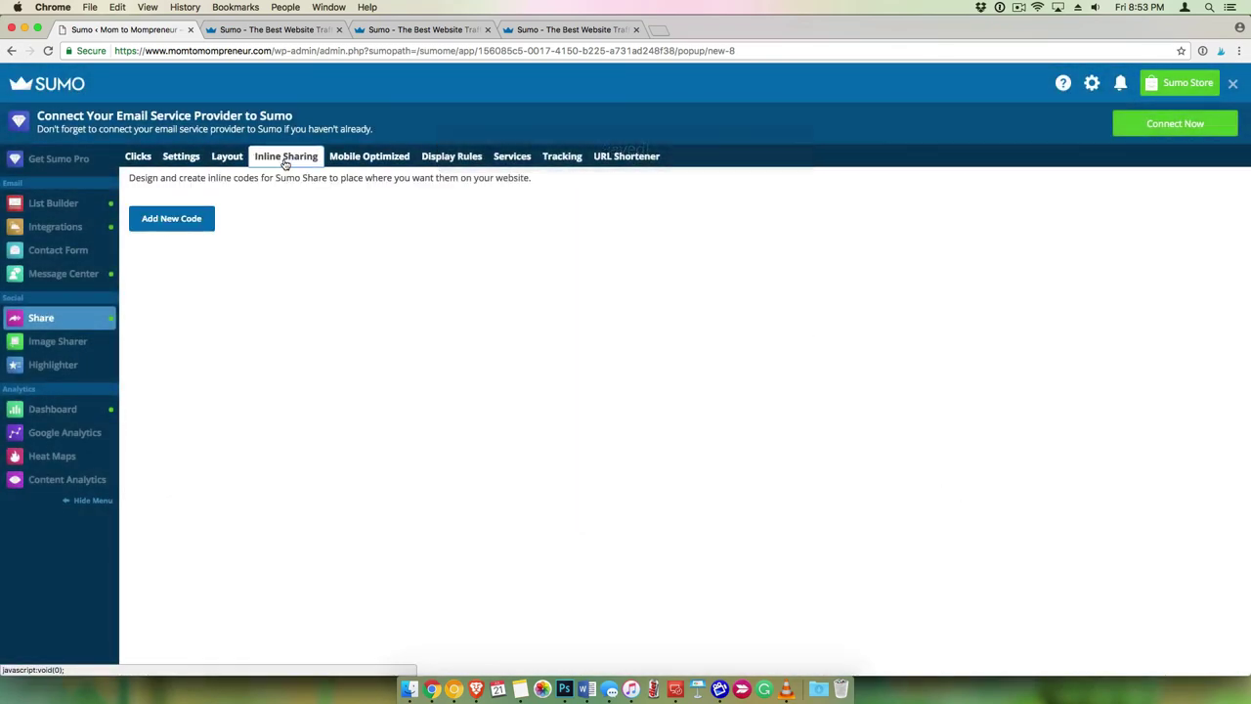
click(369, 160)
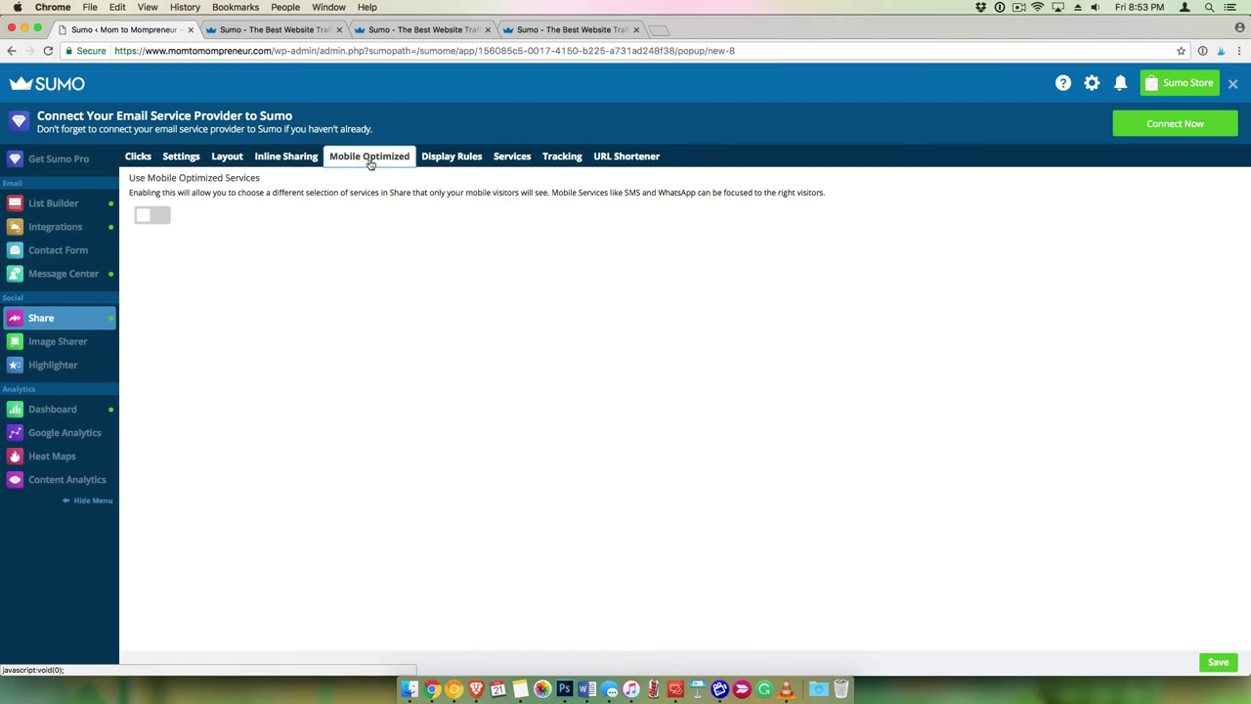
click(446, 159)
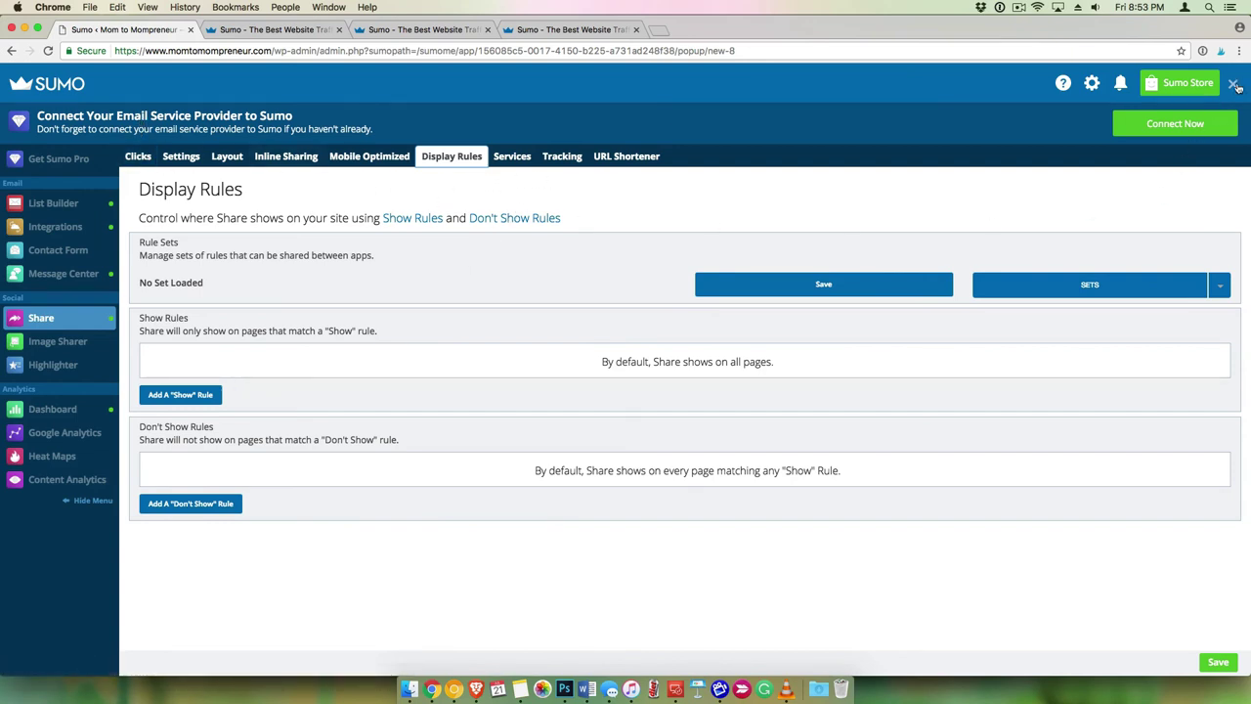
click(1207, 124)
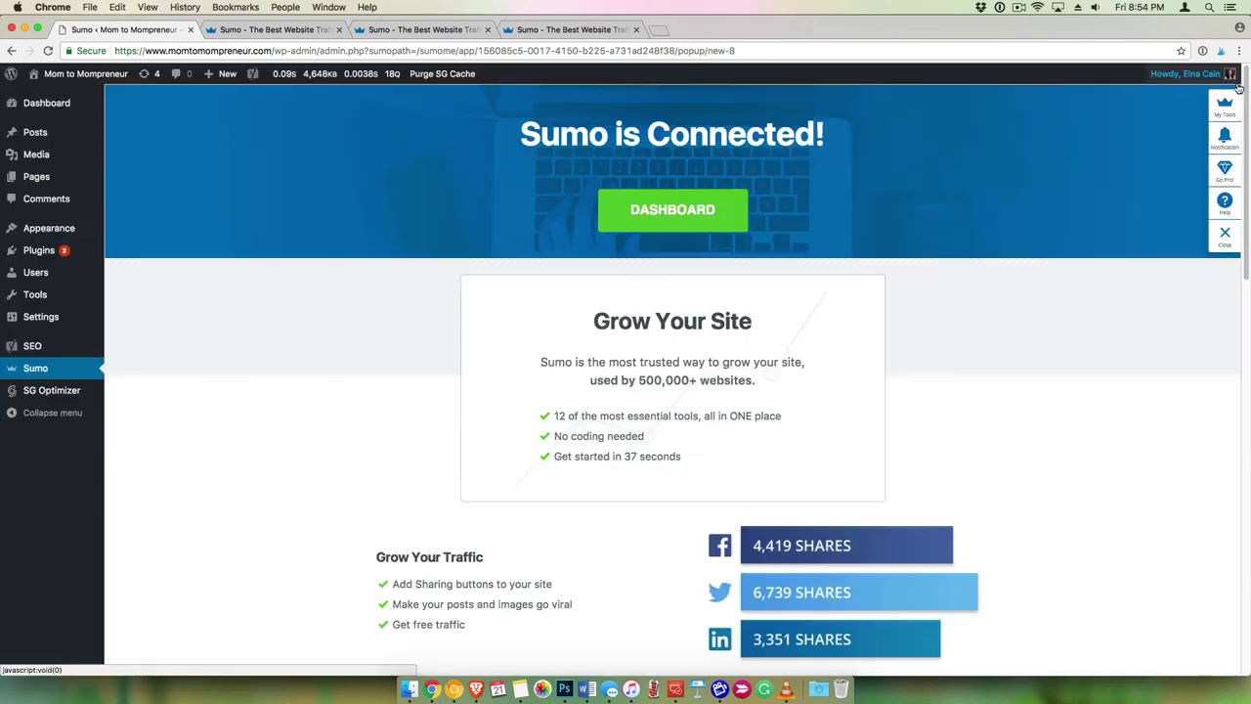
Go from the admin area to the live site's homepage and check the share buttons around the post excerpt.
click(39, 132)
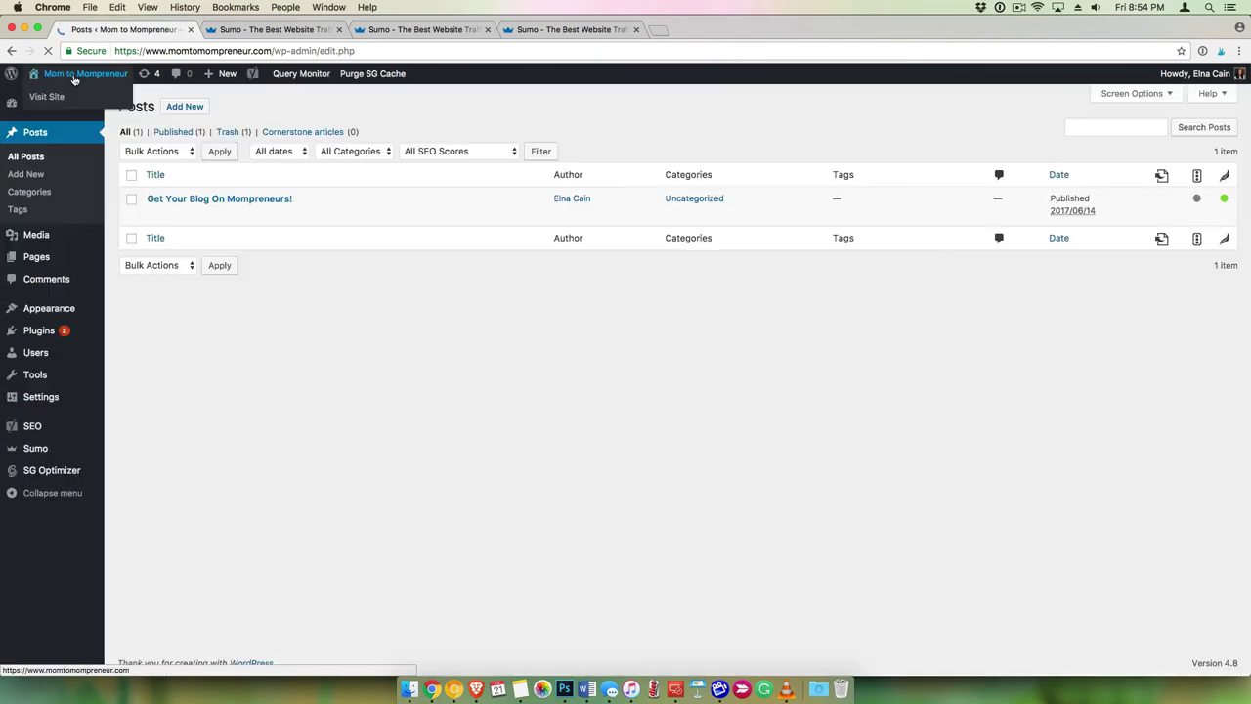
click(74, 78)
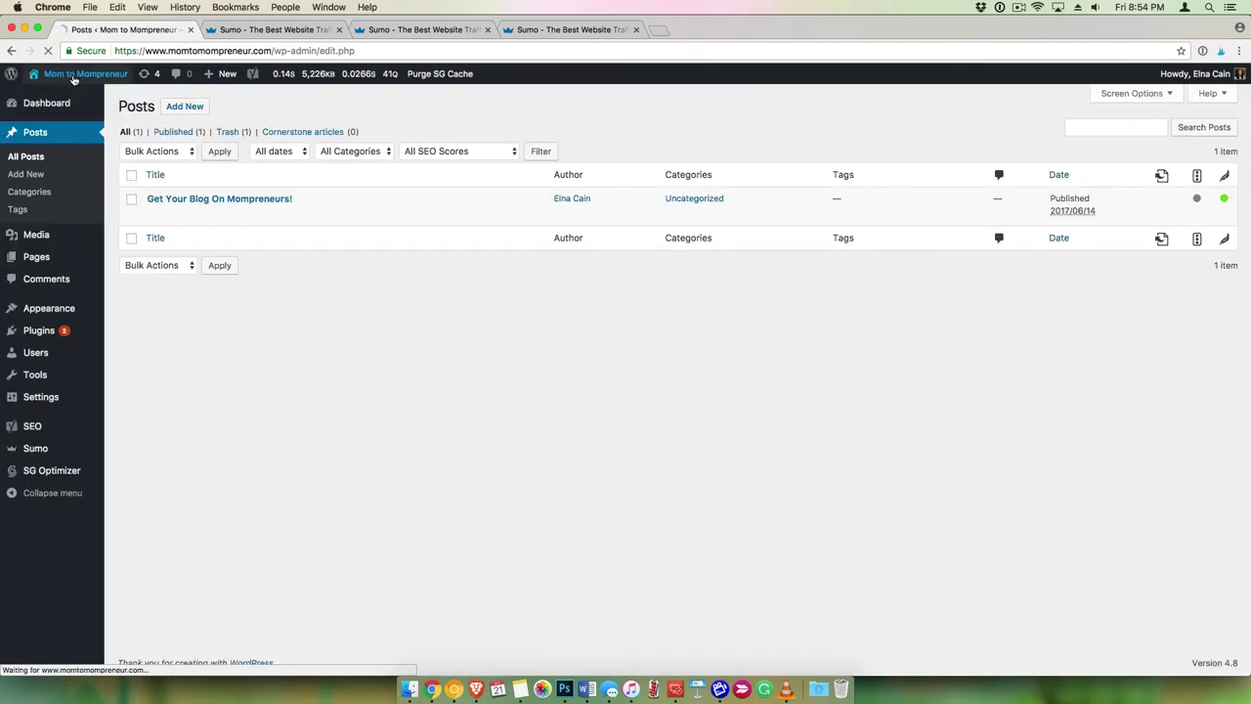
scroll(190, 284, down, 3)
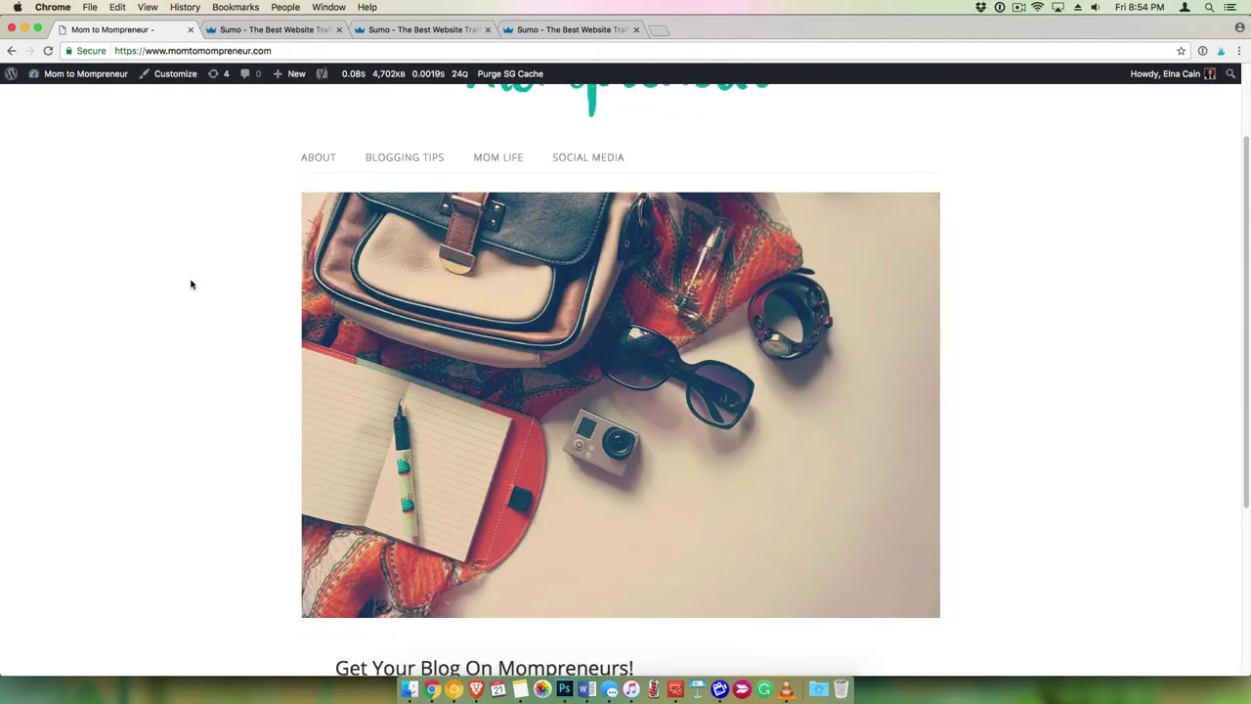
scroll(190, 284, down, 5)
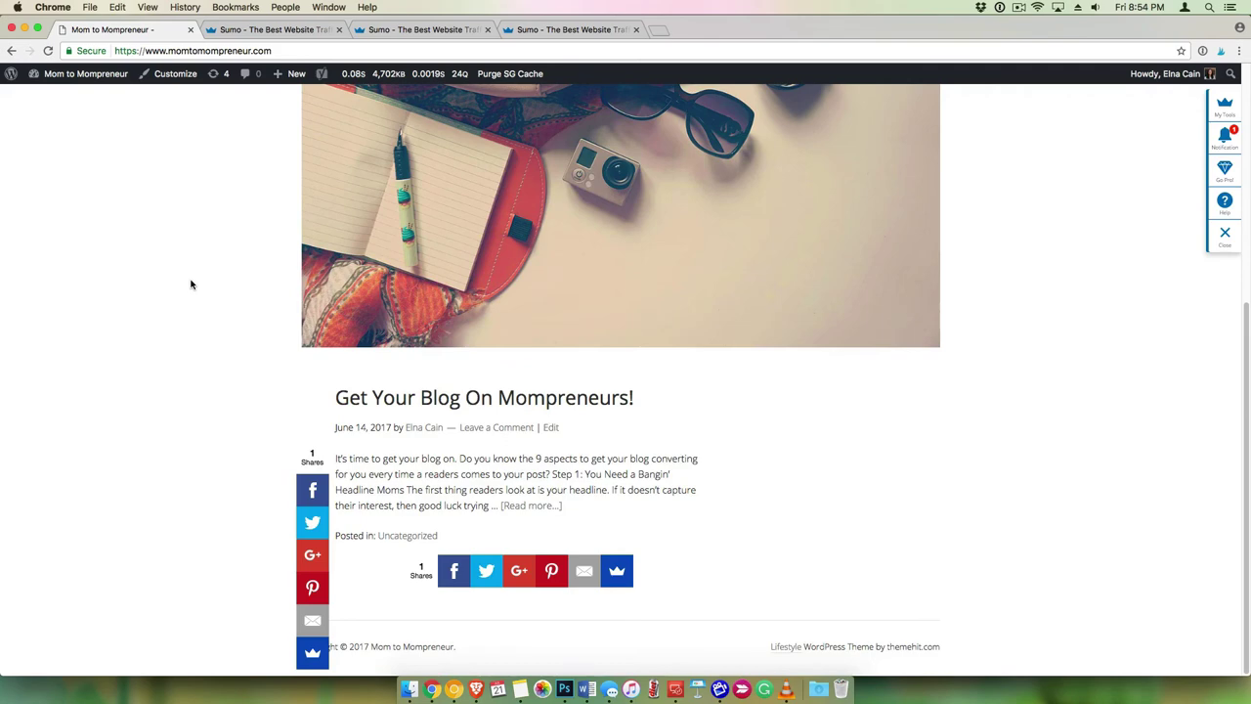
Open the post "Get Your Blog On Mompreneurs!" and check the share buttons beside and below its content.
click(462, 403)
scroll(203, 369, down, 5)
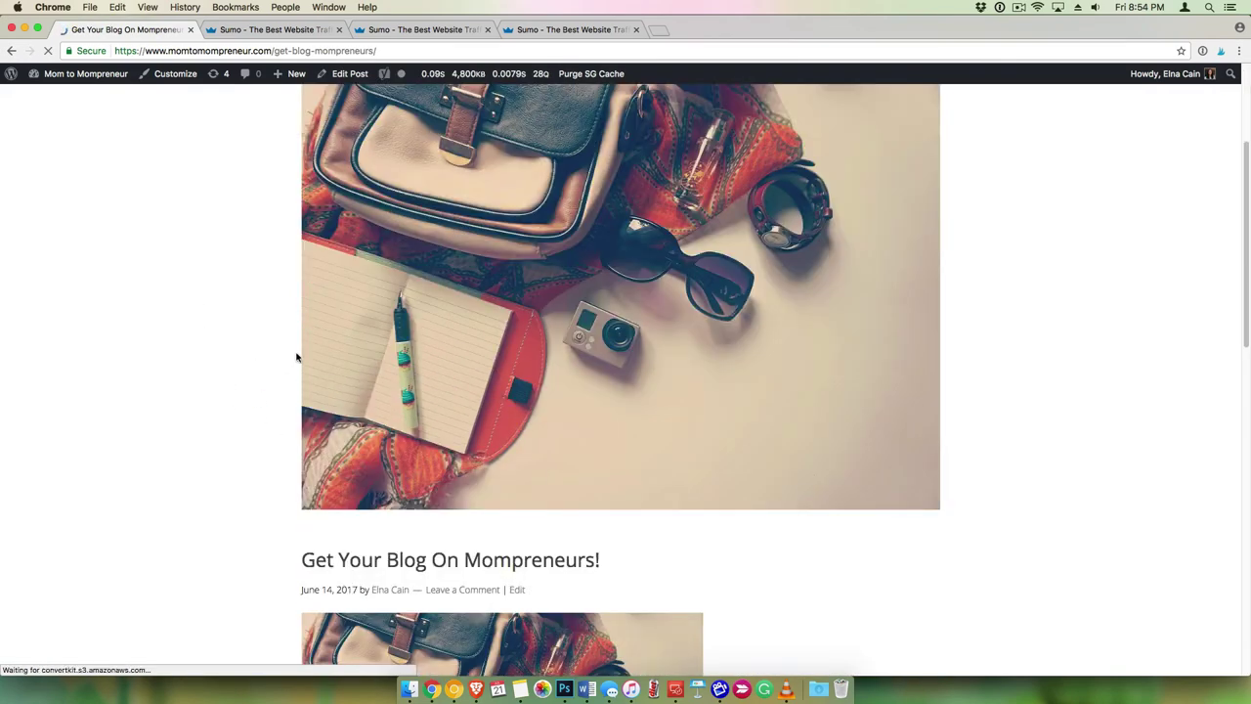
scroll(287, 355, down, 3)
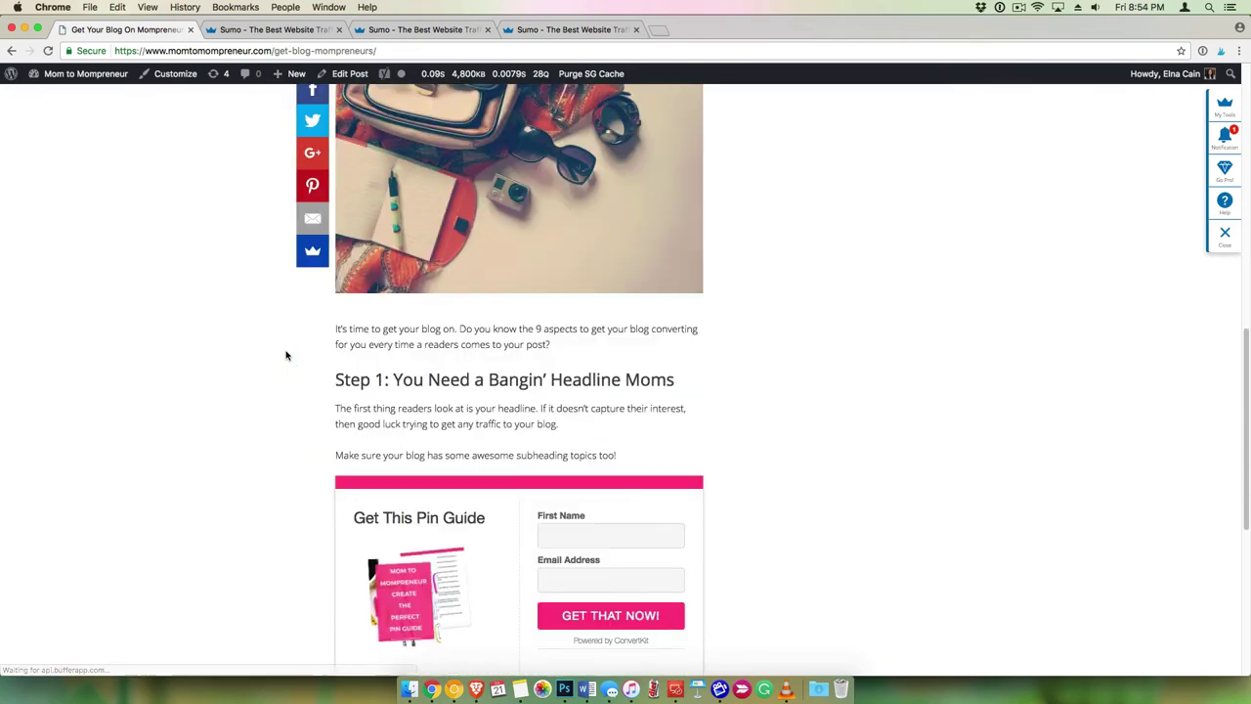
scroll(287, 307, up, 2)
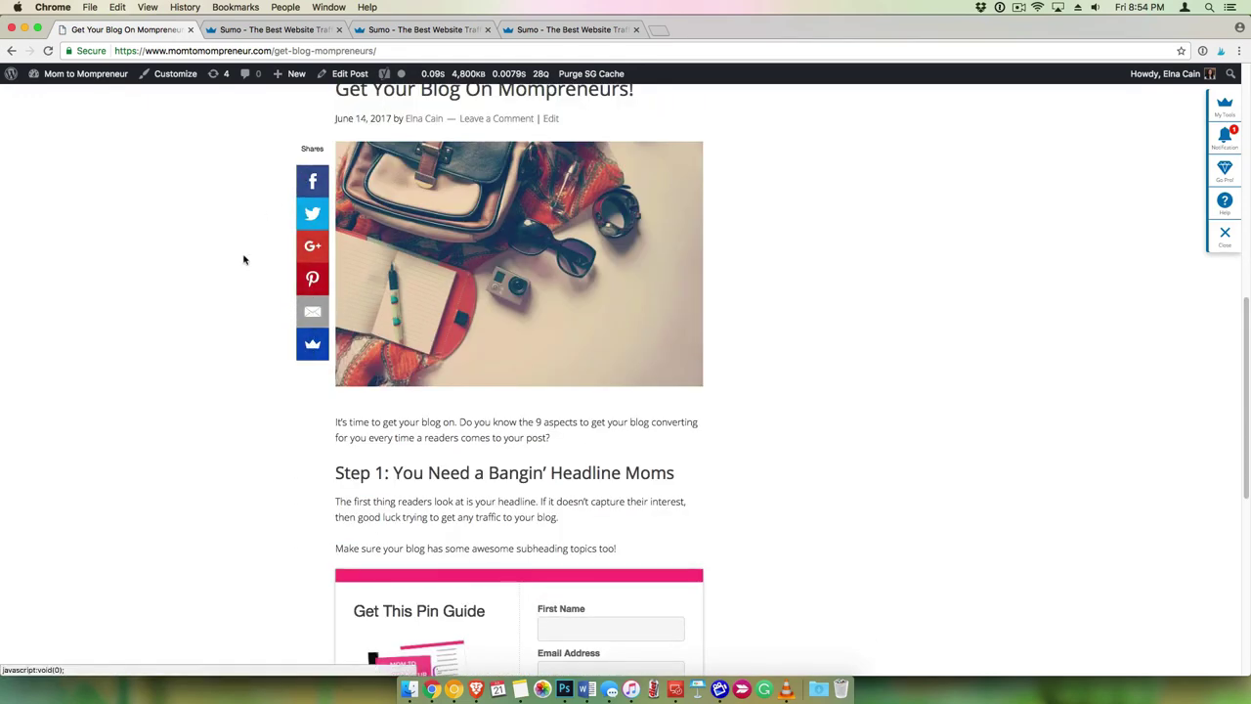
scroll(244, 294, down, 5)
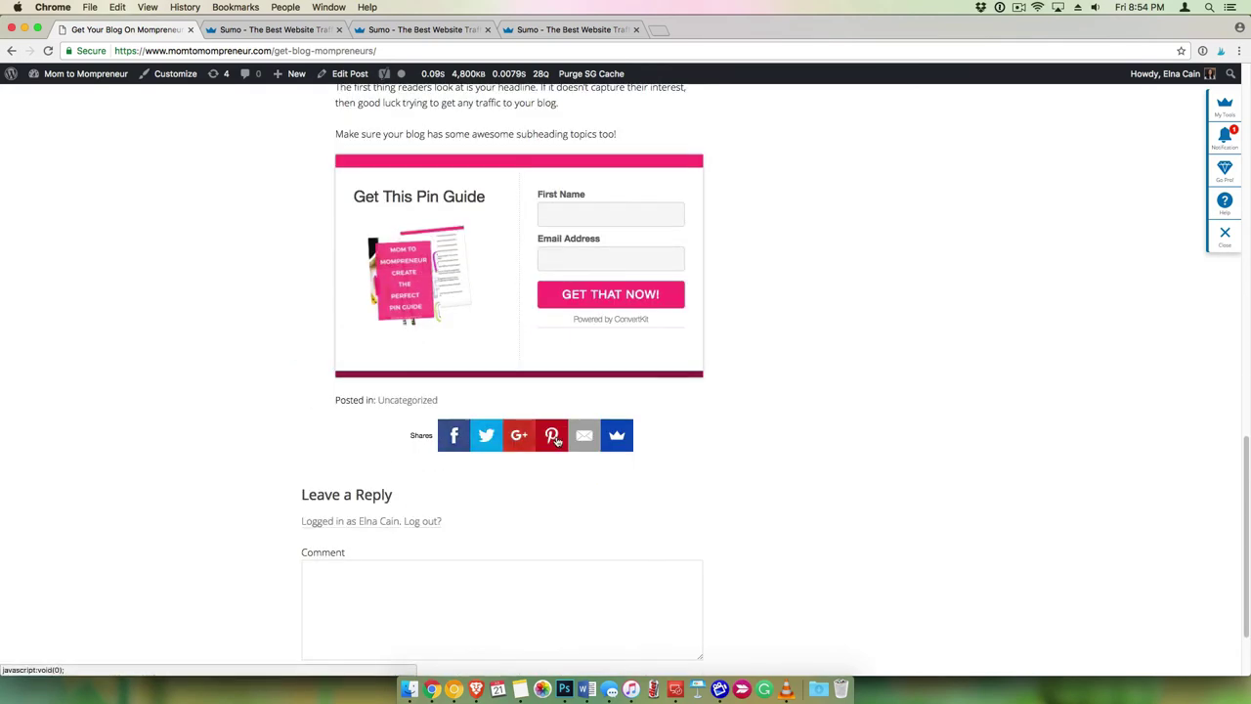
scroll(227, 439, up, 6)
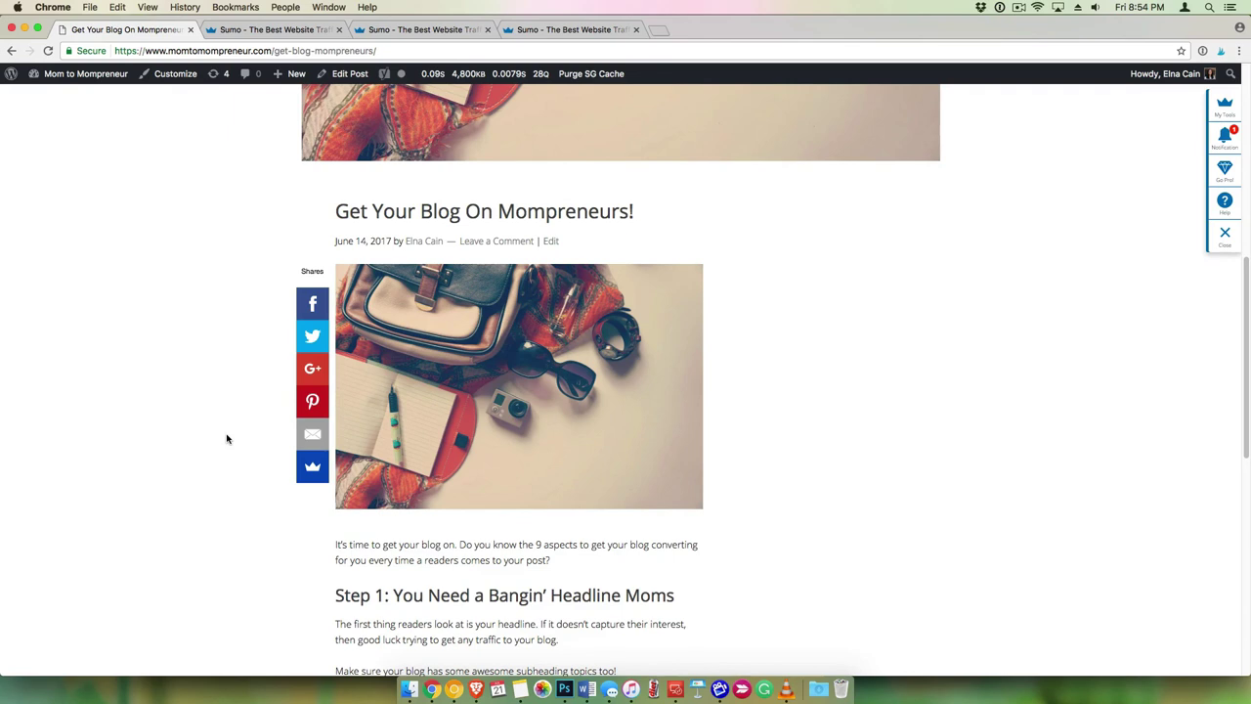
Test the Pinterest share button beside the post, close the pin chooser without saving a pin, and look over the whole post again.
click(313, 402)
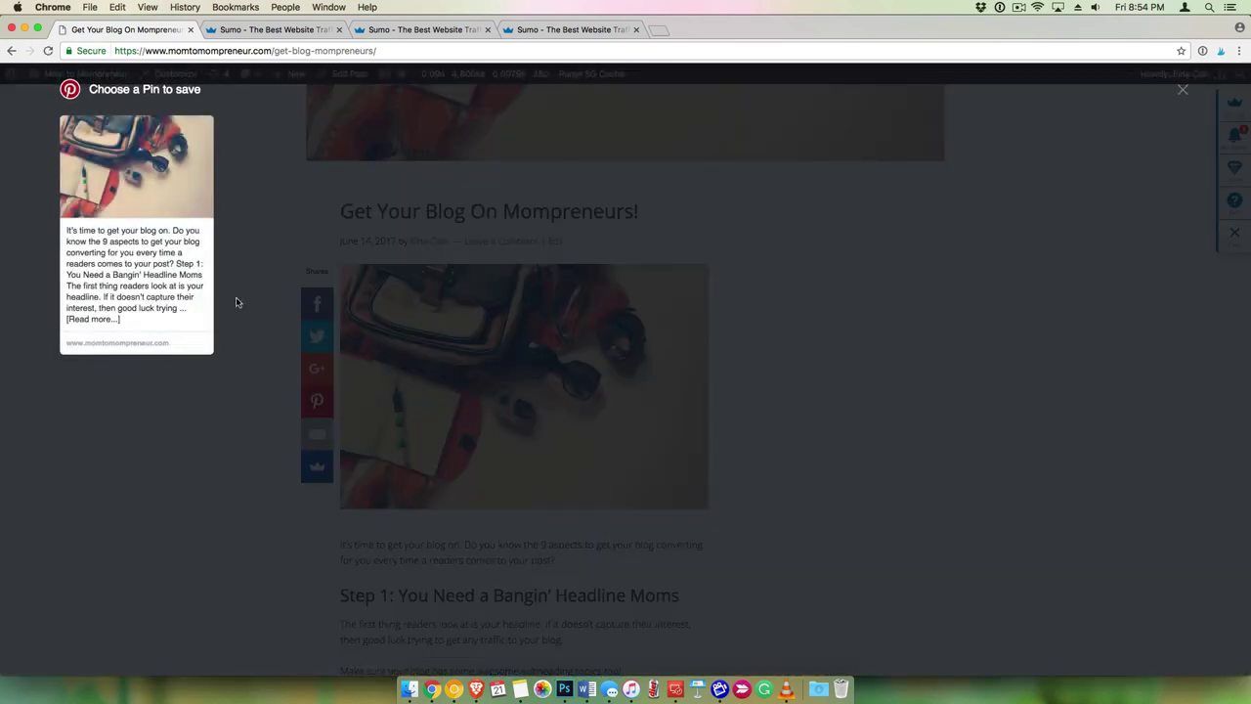
mouse_move(147, 207)
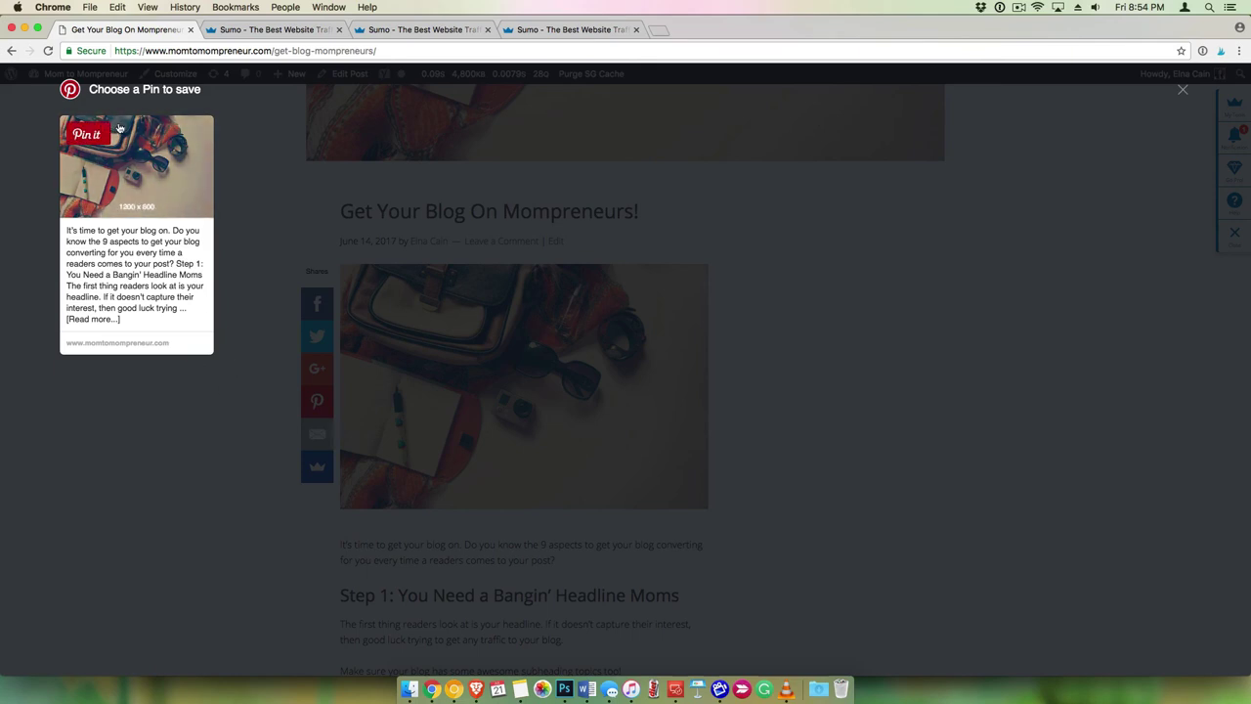
click(824, 307)
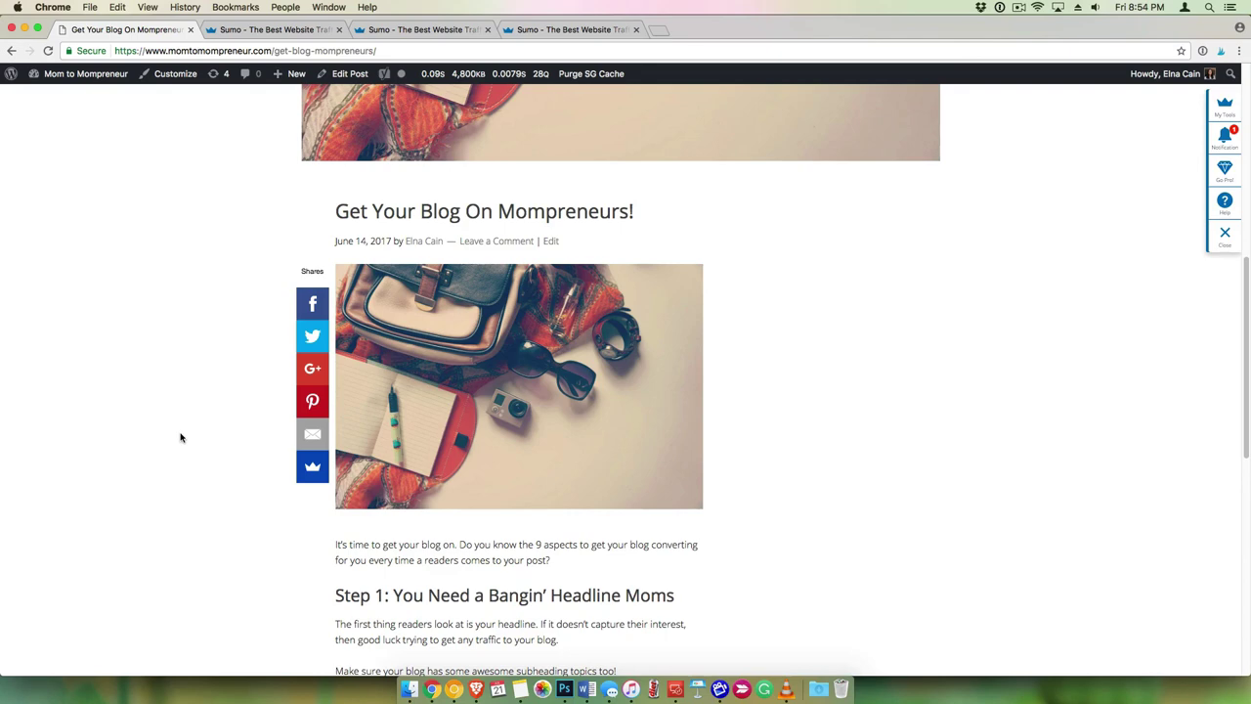
scroll(245, 368, down, 5)
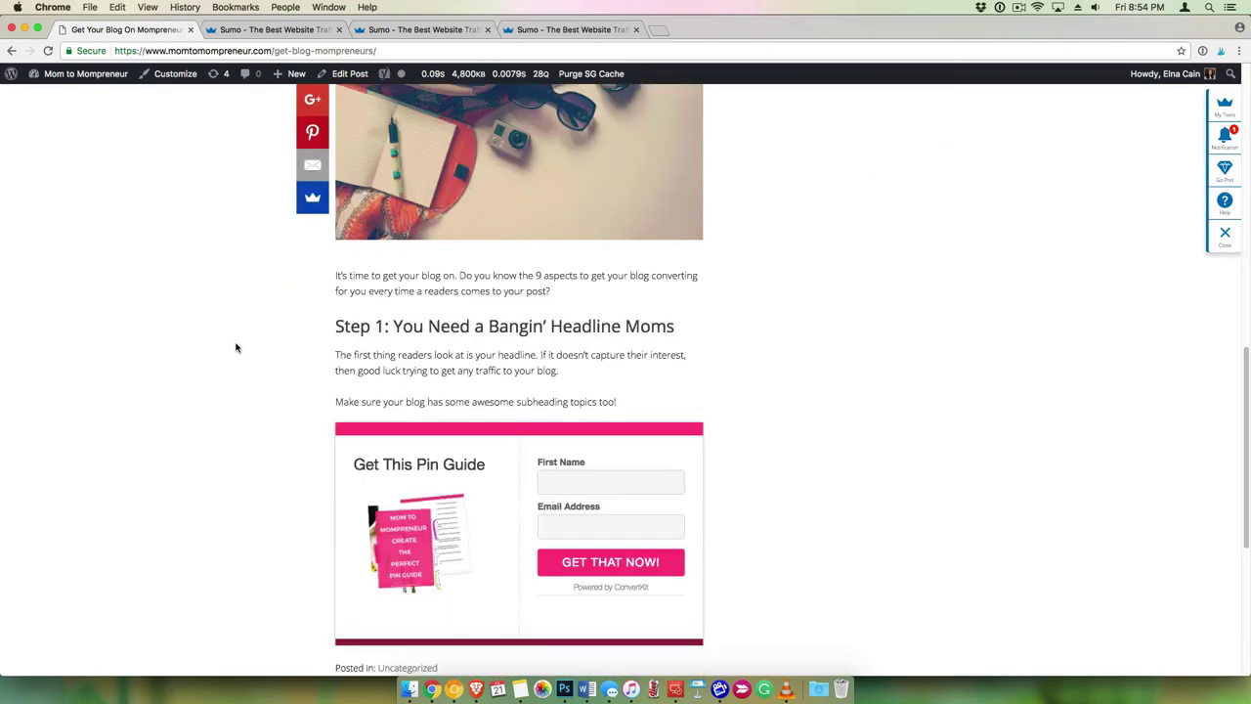
scroll(235, 347, down, 7)
scroll(236, 347, up, 13)
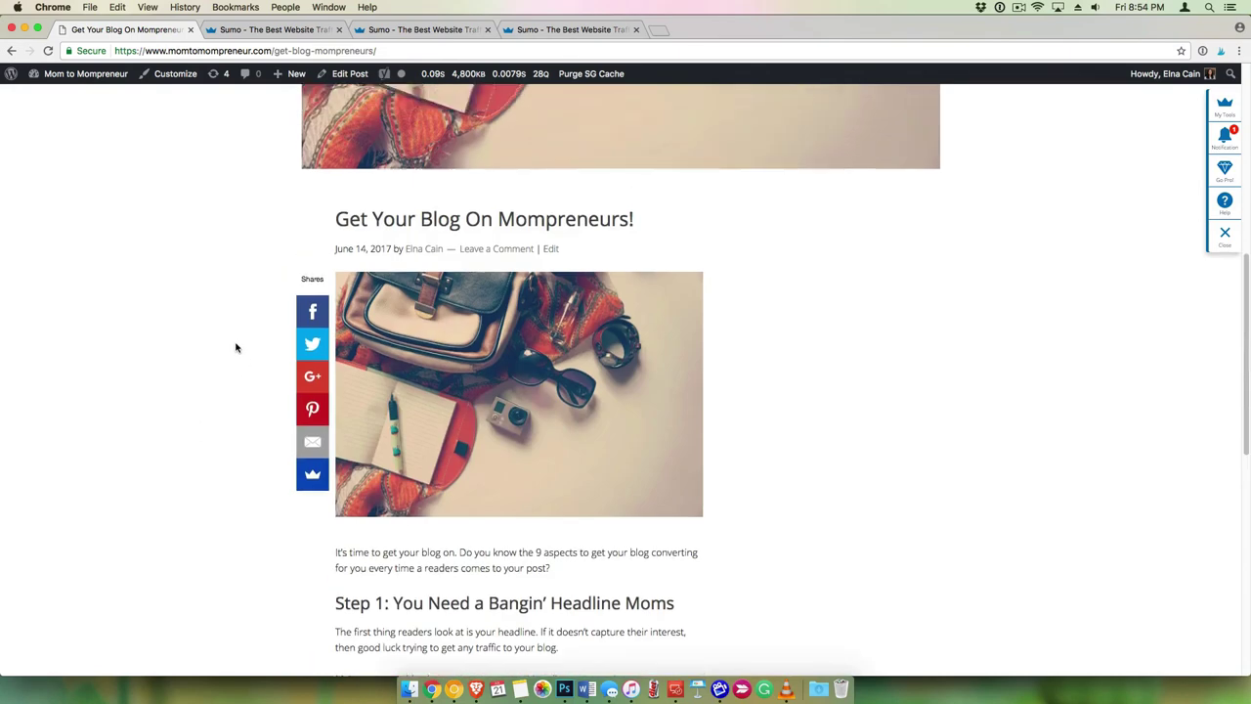
scroll(236, 347, up, 6)
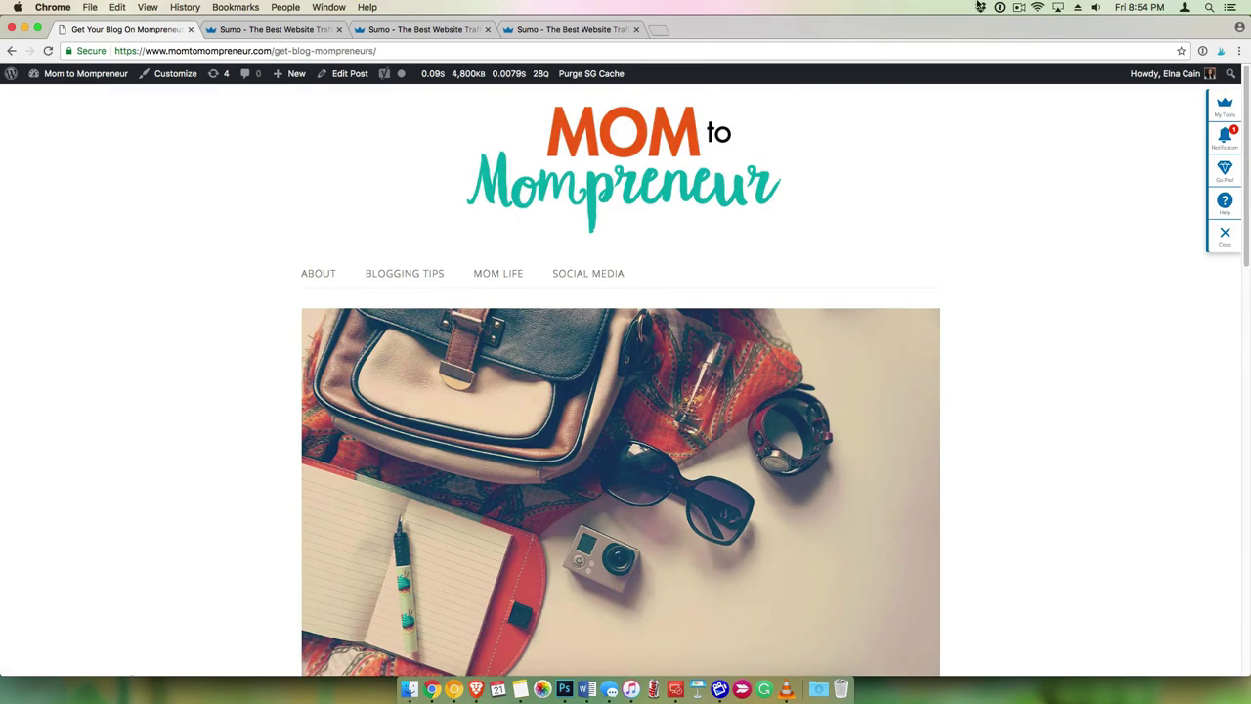